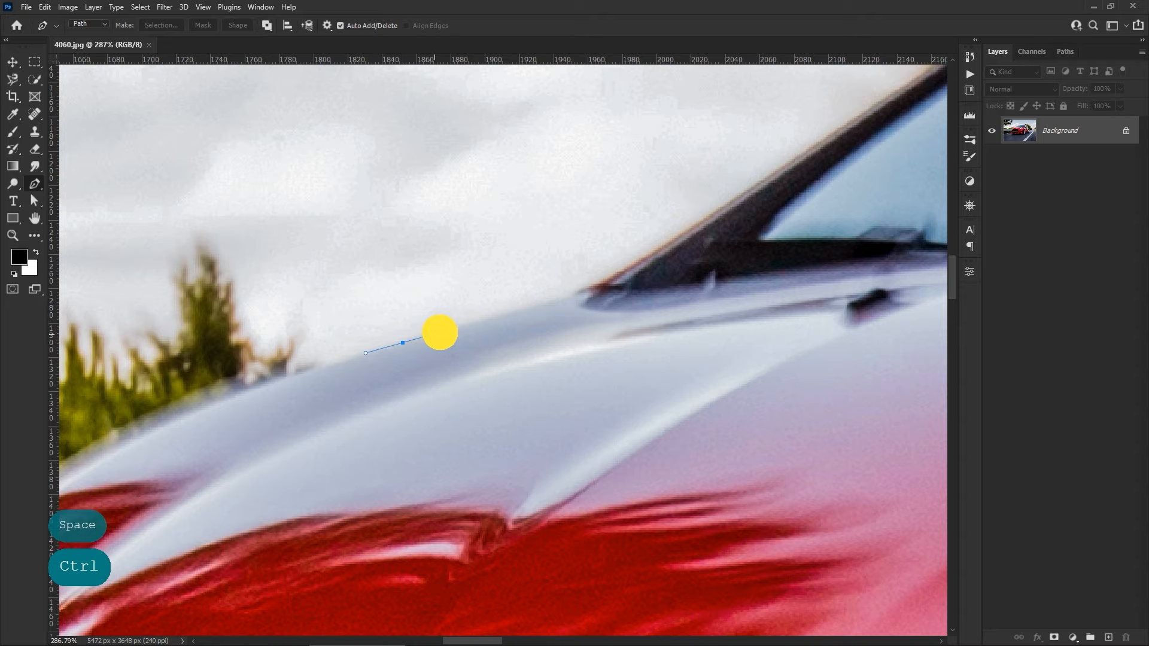
Trace the pen path from the hood edge up along the windshield pillar.
{"action": "left_click_drag", "start_coordinate": [586, 290], "coordinate": [624, 273]}
{"action": "left_click_drag", "start_coordinate": [689, 216], "coordinate": [627, 339]}
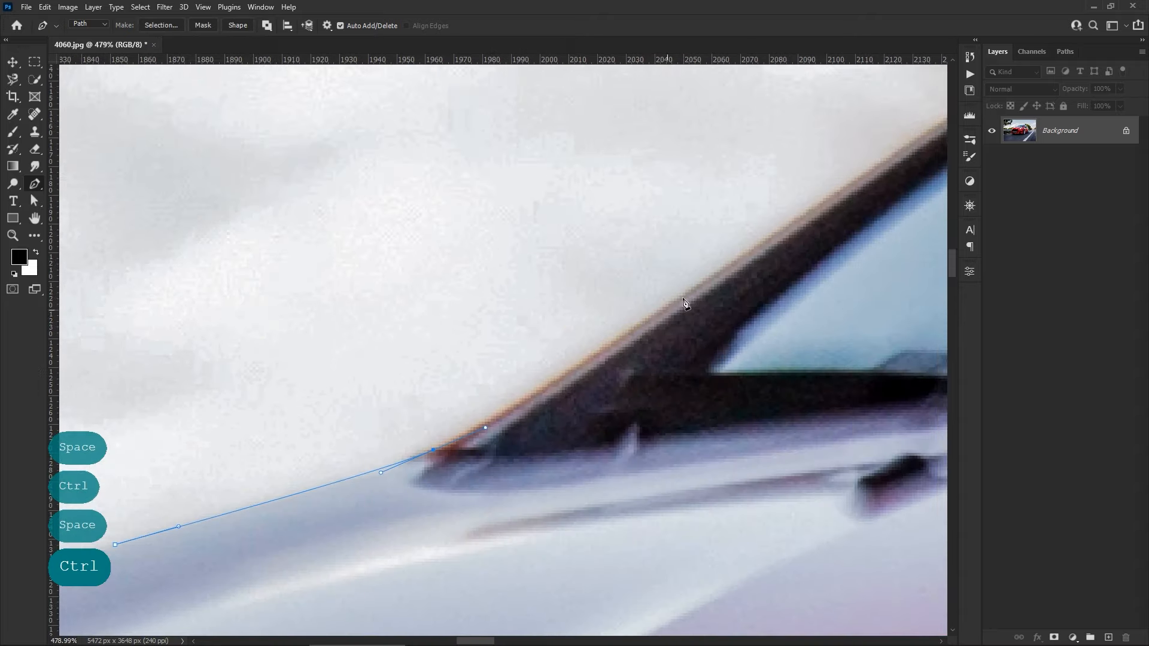
{"action": "left_click_drag", "start_coordinate": [691, 284], "coordinate": [402, 386]}
{"action": "left_click_drag", "start_coordinate": [642, 230], "coordinate": [374, 417]}
{"action": "left_click_drag", "start_coordinate": [650, 244], "coordinate": [338, 384]}
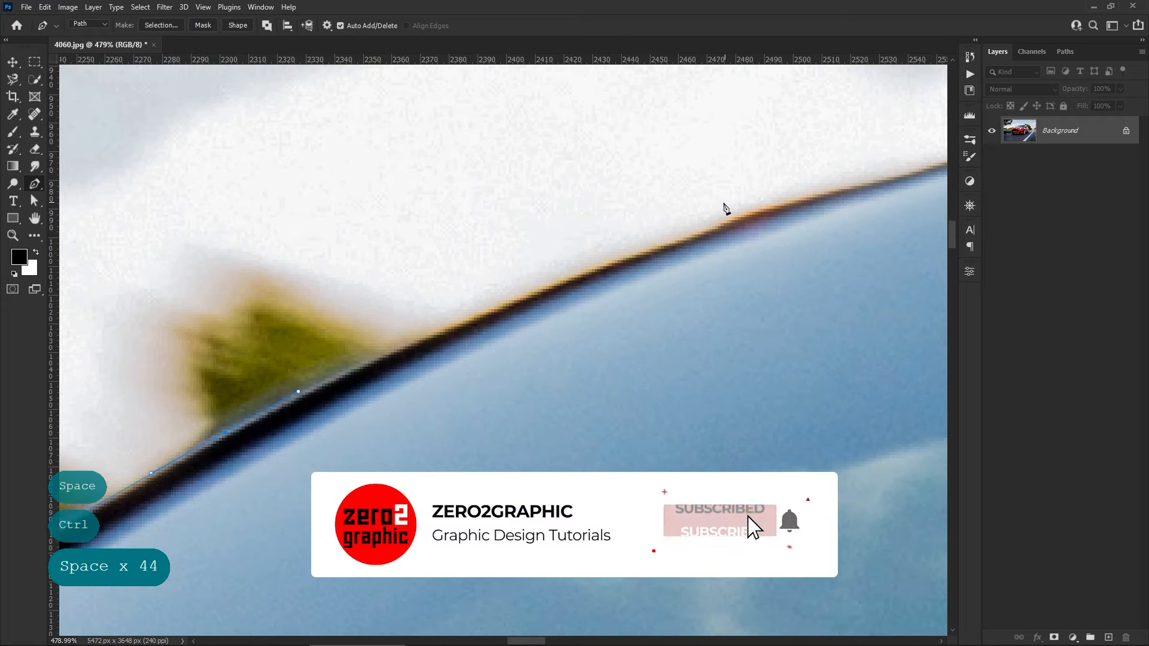
Continue the pen path along the top of the windshield and the front roof edge.
{"action": "left_click_drag", "start_coordinate": [691, 229], "coordinate": [368, 322]}
{"action": "left_click_drag", "start_coordinate": [744, 223], "coordinate": [316, 328]}
{"action": "left_click_drag", "start_coordinate": [774, 246], "coordinate": [909, 225]}
{"action": "left_click_drag", "start_coordinate": [883, 233], "coordinate": [299, 306]}
Trace the pen path around the roof antenna, from its base over the tip and back to the roof.
{"action": "left_click_drag", "start_coordinate": [638, 248], "coordinate": [458, 454]}
{"action": "left_click", "coordinate": [686, 216], "text": "alt"}
{"action": "left_click_drag", "start_coordinate": [592, 235], "coordinate": [598, 223]}
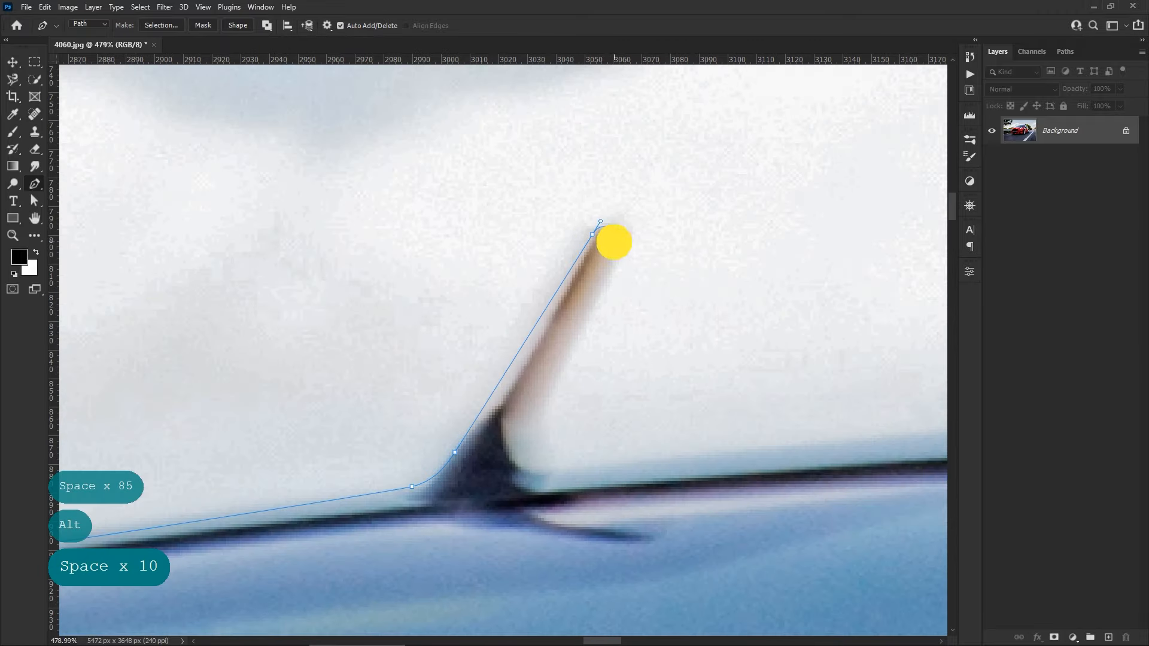
{"action": "left_click_drag", "start_coordinate": [565, 467], "coordinate": [626, 464]}
Continue the pen path along the roofline to the car's rear upper corner.
{"action": "left_click_drag", "start_coordinate": [648, 441], "coordinate": [239, 413]}
{"action": "left_click_drag", "start_coordinate": [725, 385], "coordinate": [294, 368]}
{"action": "left_click_drag", "start_coordinate": [802, 351], "coordinate": [939, 351]}
{"action": "left_click_drag", "start_coordinate": [897, 363], "coordinate": [234, 391]}
{"action": "left_click_drag", "start_coordinate": [507, 395], "coordinate": [563, 394]}
{"action": "left_click_drag", "start_coordinate": [781, 447], "coordinate": [395, 331]}
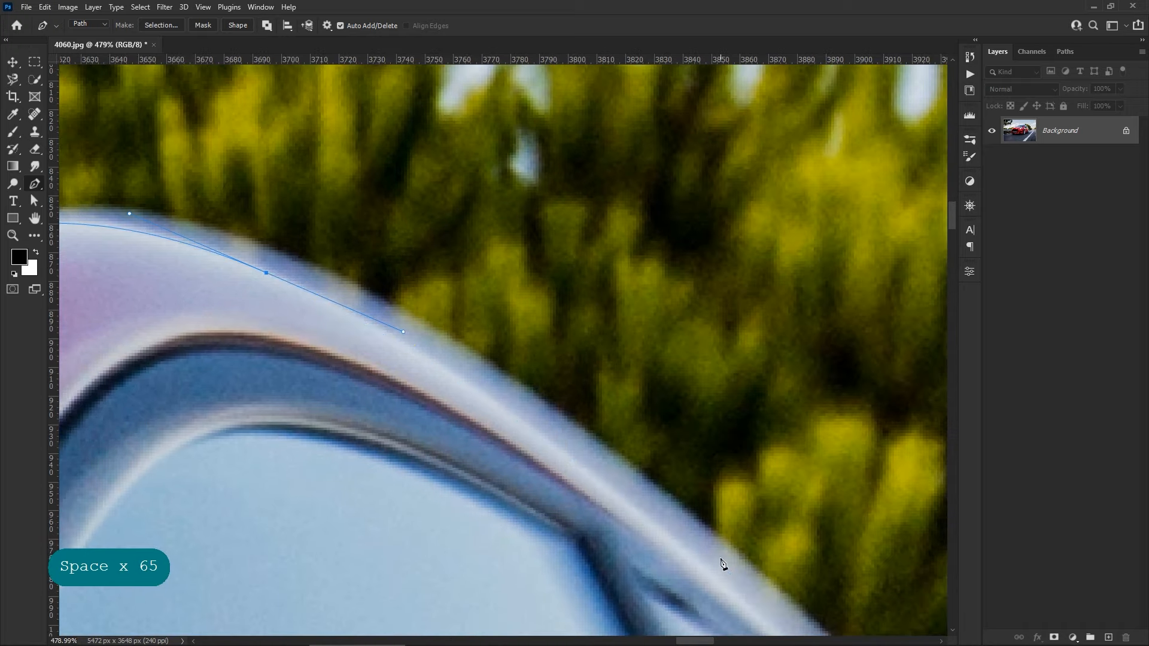
Continue the pen path down the rear pillar beside the rear side window.
{"action": "left_click_drag", "start_coordinate": [720, 564], "coordinate": [772, 605]}
{"action": "left_click_drag", "start_coordinate": [770, 601], "coordinate": [473, 248]}
{"action": "left_click_drag", "start_coordinate": [776, 573], "coordinate": [824, 628]}
{"action": "left_click_drag", "start_coordinate": [823, 628], "coordinate": [439, 228]}
{"action": "left_click_drag", "start_coordinate": [544, 374], "coordinate": [444, 216]}
{"action": "left_click_drag", "start_coordinate": [572, 453], "coordinate": [598, 498]}
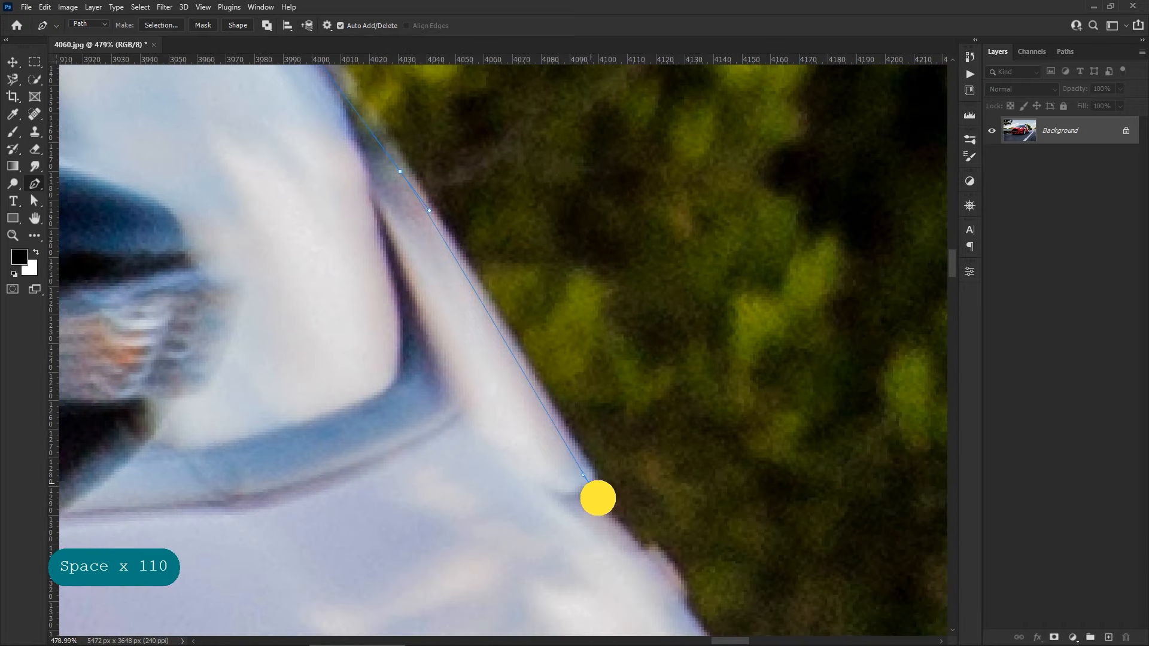
Trace the pen path down the rear quarter panel below the side window.
{"action": "left_click_drag", "start_coordinate": [645, 535], "coordinate": [484, 320]}
{"action": "left_click_drag", "start_coordinate": [569, 483], "coordinate": [610, 564]}
{"action": "left_click_drag", "start_coordinate": [610, 564], "coordinate": [491, 196]}
{"action": "left_click_drag", "start_coordinate": [556, 425], "coordinate": [588, 461]}
{"action": "left_click_drag", "start_coordinate": [594, 482], "coordinate": [583, 550]}
{"action": "left_click_drag", "start_coordinate": [583, 550], "coordinate": [516, 233]}
Continue the pen path down the car's rear edge toward the rear wheel.
{"action": "left_click_drag", "start_coordinate": [548, 303], "coordinate": [574, 331]}
{"action": "left_click_drag", "start_coordinate": [598, 441], "coordinate": [515, 125]}
{"action": "left_click_drag", "start_coordinate": [560, 367], "coordinate": [565, 412]}
{"action": "left_click_drag", "start_coordinate": [588, 516], "coordinate": [558, 307]}
{"action": "left_click_drag", "start_coordinate": [580, 395], "coordinate": [584, 213]}
Trace the pen path down the outer edge of the rear wheel.
{"action": "left_click_drag", "start_coordinate": [589, 413], "coordinate": [601, 446]}
{"action": "left_click_drag", "start_coordinate": [621, 494], "coordinate": [604, 178]}
{"action": "left_click_drag", "start_coordinate": [595, 407], "coordinate": [598, 530]}
{"action": "left_click_drag", "start_coordinate": [610, 444], "coordinate": [625, 116]}
{"action": "left_click_drag", "start_coordinate": [587, 481], "coordinate": [564, 587]}
{"action": "left_click_drag", "start_coordinate": [553, 587], "coordinate": [641, 255]}
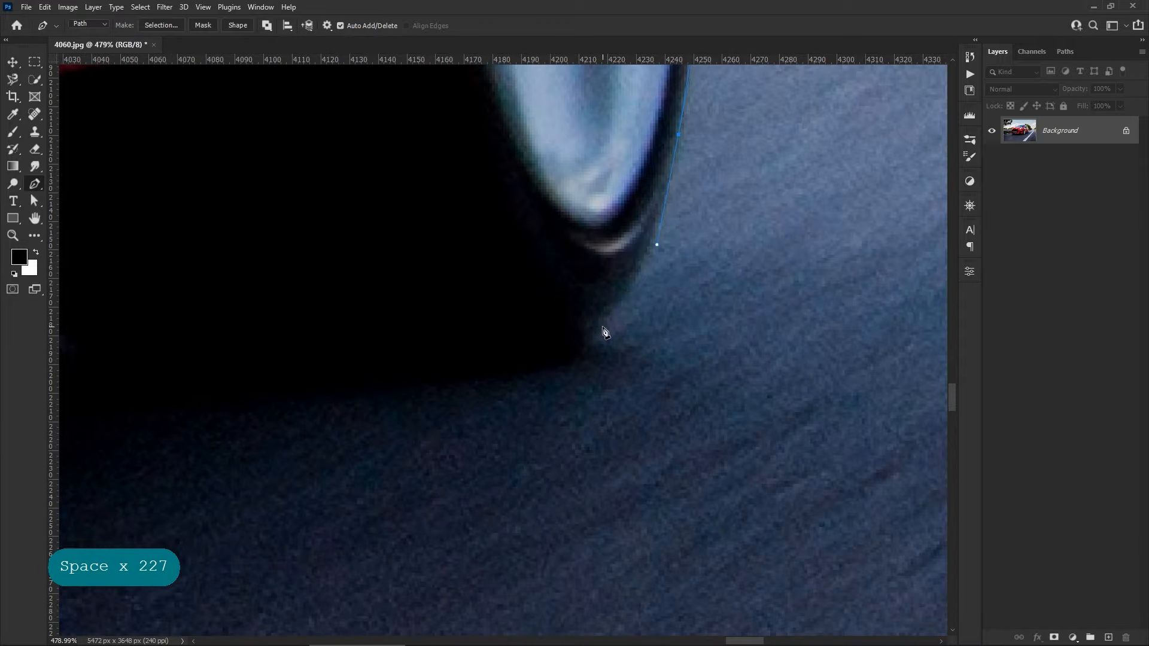
Trace the pen path around the bottom of the rear wheel to its inner side.
{"action": "left_click_drag", "start_coordinate": [600, 332], "coordinate": [572, 359]}
{"action": "left_click_drag", "start_coordinate": [484, 355], "coordinate": [435, 352]}
{"action": "scroll", "coordinate": [419, 317], "scroll_direction": "down", "scroll_amount": 2}
{"action": "left_click_drag", "start_coordinate": [397, 282], "coordinate": [524, 321]}
{"action": "left_click_drag", "start_coordinate": [272, 321], "coordinate": [324, 275]}
{"action": "left_click_drag", "start_coordinate": [322, 275], "coordinate": [389, 287]}
{"action": "key", "text": "ctrl+z"}
{"action": "left_click_drag", "start_coordinate": [353, 338], "coordinate": [319, 279]}
Continue the pen path along the side sill from the rear wheel toward the near front wheel.
{"action": "left_click_drag", "start_coordinate": [290, 160], "coordinate": [645, 181]}
{"action": "left_click_drag", "start_coordinate": [350, 288], "coordinate": [245, 329]}
{"action": "left_click_drag", "start_coordinate": [204, 335], "coordinate": [705, 216]}
{"action": "left_click_drag", "start_coordinate": [422, 334], "coordinate": [338, 373]}
{"action": "scroll", "coordinate": [282, 382], "scroll_direction": "down", "scroll_amount": 5}
{"action": "left_click_drag", "start_coordinate": [281, 382], "coordinate": [533, 231]}
Trace the pen path down and around the bottom of the near front wheel.
{"action": "left_click_drag", "start_coordinate": [457, 321], "coordinate": [449, 354]}
{"action": "left_click_drag", "start_coordinate": [454, 397], "coordinate": [538, 266]}
{"action": "left_click_drag", "start_coordinate": [460, 401], "coordinate": [418, 456]}
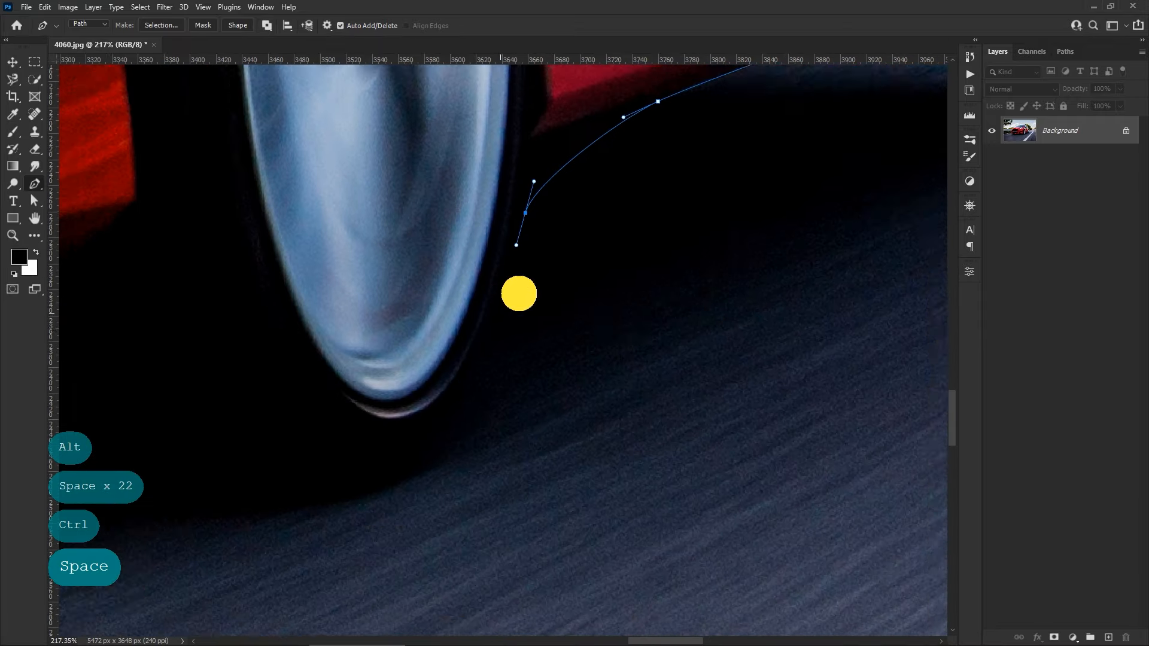
{"action": "left_click_drag", "start_coordinate": [319, 469], "coordinate": [260, 475]}
{"action": "left_click_drag", "start_coordinate": [239, 417], "coordinate": [709, 415]}
Continue the pen path along the underside of the front bumper.
{"action": "left_click_drag", "start_coordinate": [340, 296], "coordinate": [662, 293]}
{"action": "left_click_drag", "start_coordinate": [200, 331], "coordinate": [844, 318]}
{"action": "left_click_drag", "start_coordinate": [515, 282], "coordinate": [467, 279]}
{"action": "left_click_drag", "start_coordinate": [233, 272], "coordinate": [632, 276]}
{"action": "left_click_drag", "start_coordinate": [631, 276], "coordinate": [676, 278]}
{"action": "left_click_drag", "start_coordinate": [541, 277], "coordinate": [530, 288]}
Trace the pen path around the bottom of the far front wheel.
{"action": "left_click_drag", "start_coordinate": [400, 383], "coordinate": [300, 429]}
{"action": "left_click_drag", "start_coordinate": [192, 393], "coordinate": [832, 357]}
{"action": "left_click_drag", "start_coordinate": [493, 374], "coordinate": [454, 373]}
{"action": "left_click_drag", "start_coordinate": [303, 307], "coordinate": [238, 261]}
{"action": "left_click_drag", "start_coordinate": [192, 205], "coordinate": [517, 297]}
Trace the pen path around the far lower corner of the front bumper.
{"action": "left_click_drag", "start_coordinate": [488, 256], "coordinate": [474, 259]}
{"action": "left_click_drag", "start_coordinate": [344, 260], "coordinate": [297, 242]}
{"action": "left_click_drag", "start_coordinate": [228, 197], "coordinate": [494, 364]}
{"action": "left_click_drag", "start_coordinate": [430, 301], "coordinate": [390, 258]}
{"action": "left_click_drag", "start_coordinate": [413, 235], "coordinate": [416, 221]}
{"action": "left_click_drag", "start_coordinate": [390, 257], "coordinate": [410, 257]}
{"action": "left_click_drag", "start_coordinate": [411, 166], "coordinate": [395, 137]}
{"action": "left_click_drag", "start_coordinate": [379, 137], "coordinate": [413, 344]}
Continue the pen path up the far side edge of the front bumper.
{"action": "left_click_drag", "start_coordinate": [434, 271], "coordinate": [499, 353]}
{"action": "left_click_drag", "start_coordinate": [479, 291], "coordinate": [494, 222]}
{"action": "left_click_drag", "start_coordinate": [492, 184], "coordinate": [482, 162]}
{"action": "left_click_drag", "start_coordinate": [492, 241], "coordinate": [528, 565]}
{"action": "left_click_drag", "start_coordinate": [499, 354], "coordinate": [496, 289]}
{"action": "left_click_drag", "start_coordinate": [497, 247], "coordinate": [499, 231]}
{"action": "left_click_drag", "start_coordinate": [490, 150], "coordinate": [494, 108]}
{"action": "left_click_drag", "start_coordinate": [496, 116], "coordinate": [441, 398]}
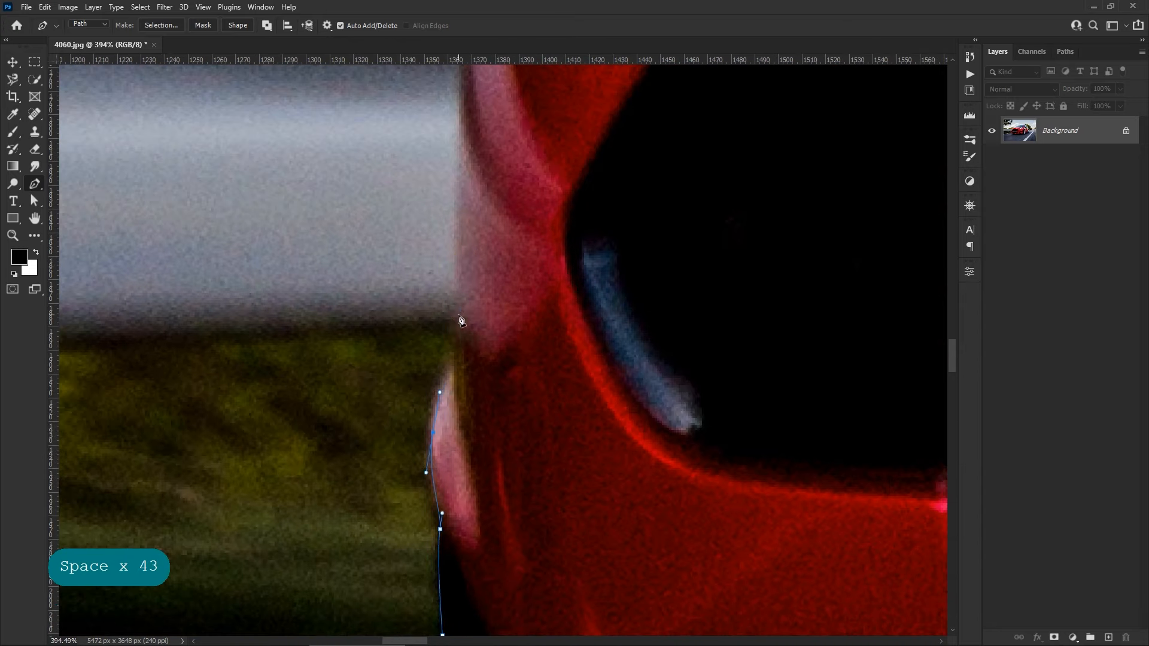
Trace the pen path up the car's far front edge beside the grille toward the headlight.
{"action": "left_click_drag", "start_coordinate": [459, 335], "coordinate": [460, 269]}
{"action": "left_click_drag", "start_coordinate": [464, 278], "coordinate": [452, 517]}
{"action": "left_click_drag", "start_coordinate": [452, 306], "coordinate": [463, 245]}
{"action": "left_click_drag", "start_coordinate": [486, 181], "coordinate": [394, 452]}
{"action": "left_click_drag", "start_coordinate": [411, 344], "coordinate": [421, 300]}
{"action": "left_click_drag", "start_coordinate": [466, 249], "coordinate": [481, 235]}
{"action": "left_click_drag", "start_coordinate": [506, 193], "coordinate": [513, 165]}
{"action": "left_click_drag", "start_coordinate": [549, 83], "coordinate": [448, 327]}
Trace the pen path past the far headlight and along the hood edge, closing it at its starting point.
{"action": "left_click_drag", "start_coordinate": [551, 187], "coordinate": [408, 311]}
{"action": "left_click_drag", "start_coordinate": [521, 264], "coordinate": [405, 421]}
{"action": "left_click", "coordinate": [600, 225]}
{"action": "key", "text": "ctrl+z"}
{"action": "left_click_drag", "start_coordinate": [585, 275], "coordinate": [704, 229]}
{"action": "left_click_drag", "start_coordinate": [802, 234], "coordinate": [456, 373]}
{"action": "left_click_drag", "start_coordinate": [585, 312], "coordinate": [364, 308]}
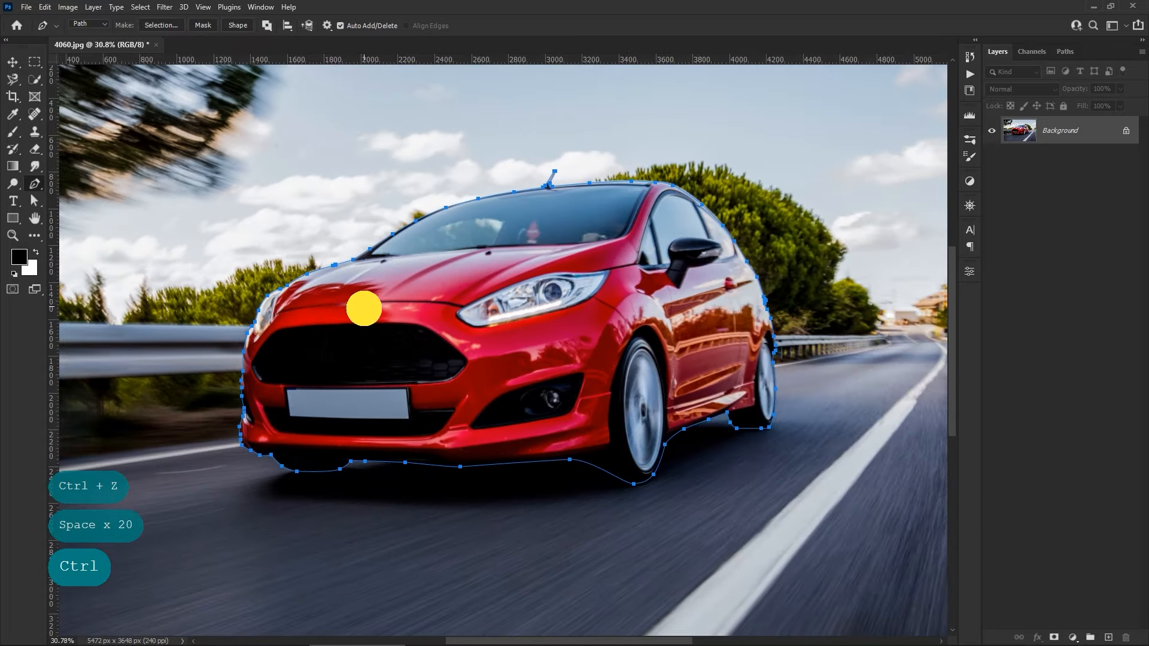
Convert the closed path into a new anti-aliased selection with a 1-pixel feather radius.
{"action": "right_click", "coordinate": [465, 286]}
{"action": "left_click", "coordinate": [478, 332]}
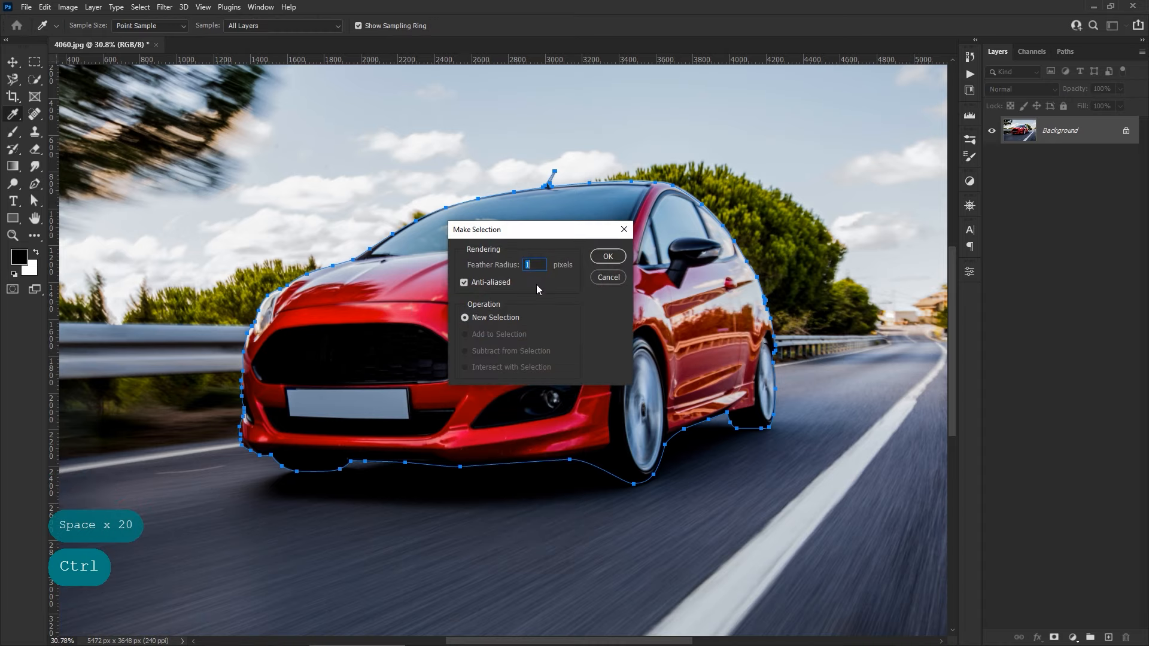
{"action": "double_click", "coordinate": [534, 265]}
{"action": "left_click", "coordinate": [605, 256]}
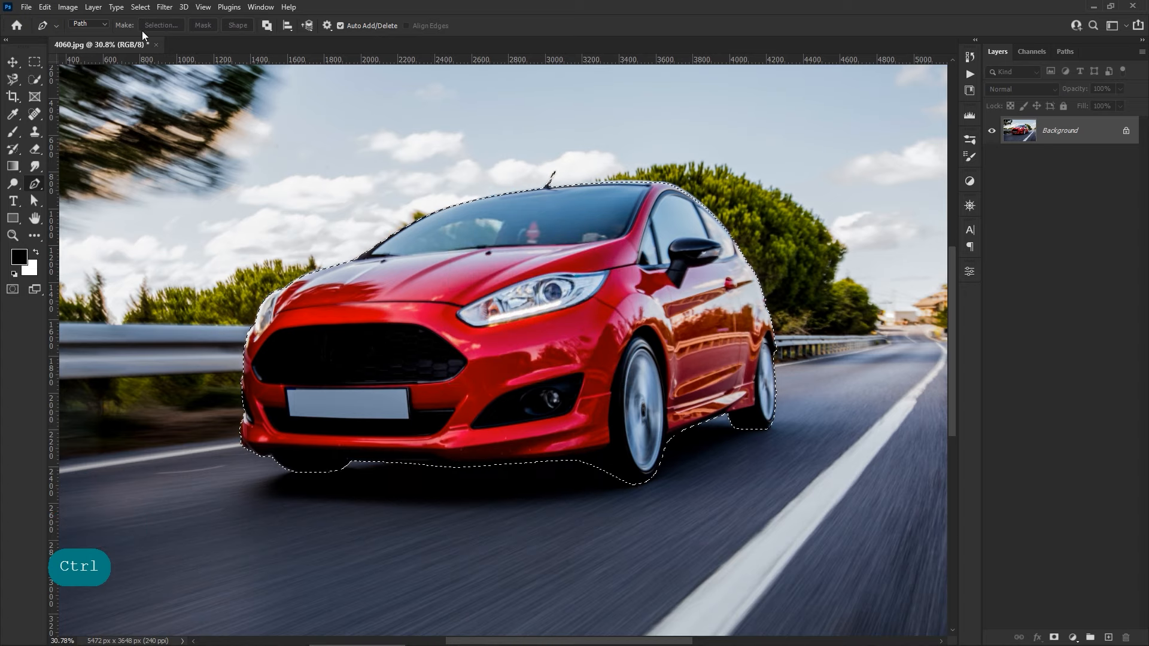
Copy the selected car onto a new layer with Layer Via Copy.
{"action": "left_click", "coordinate": [95, 7]}
{"action": "mouse_move", "coordinate": [108, 22]}
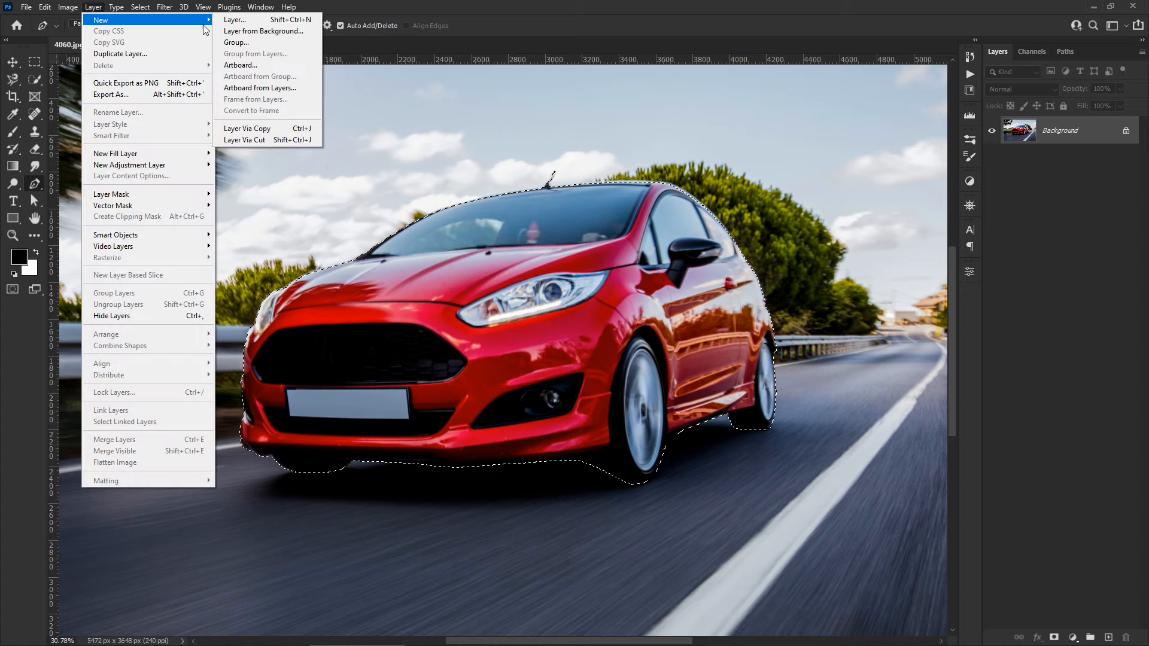
{"action": "left_click", "coordinate": [278, 133]}
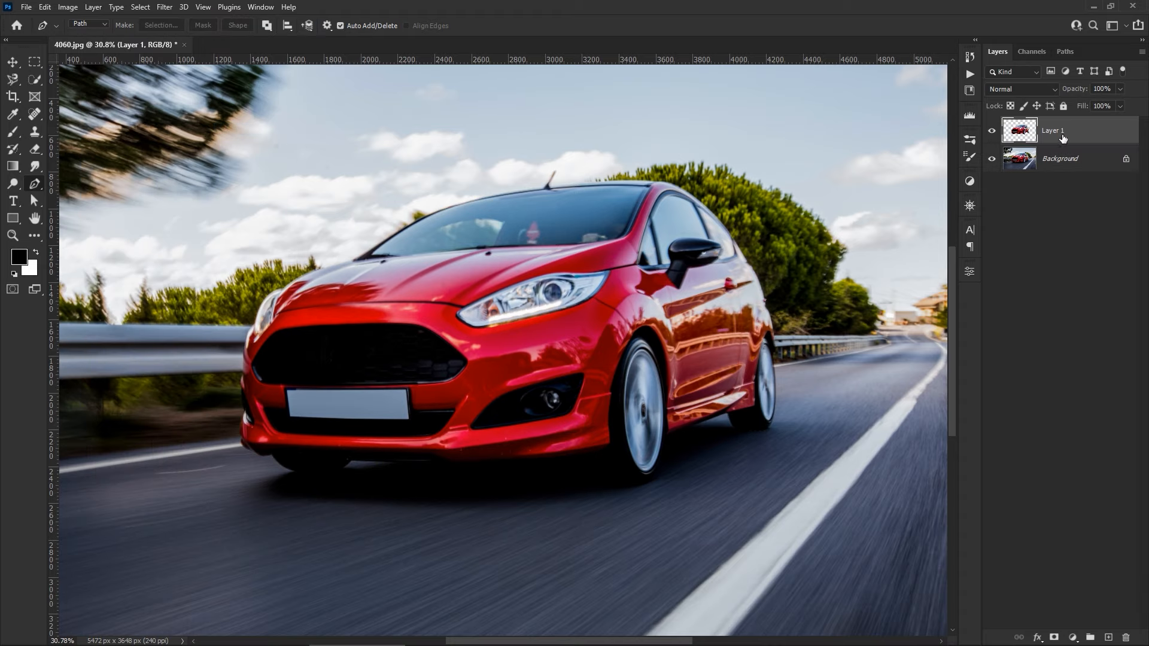
{"action": "left_click", "coordinate": [13, 62]}
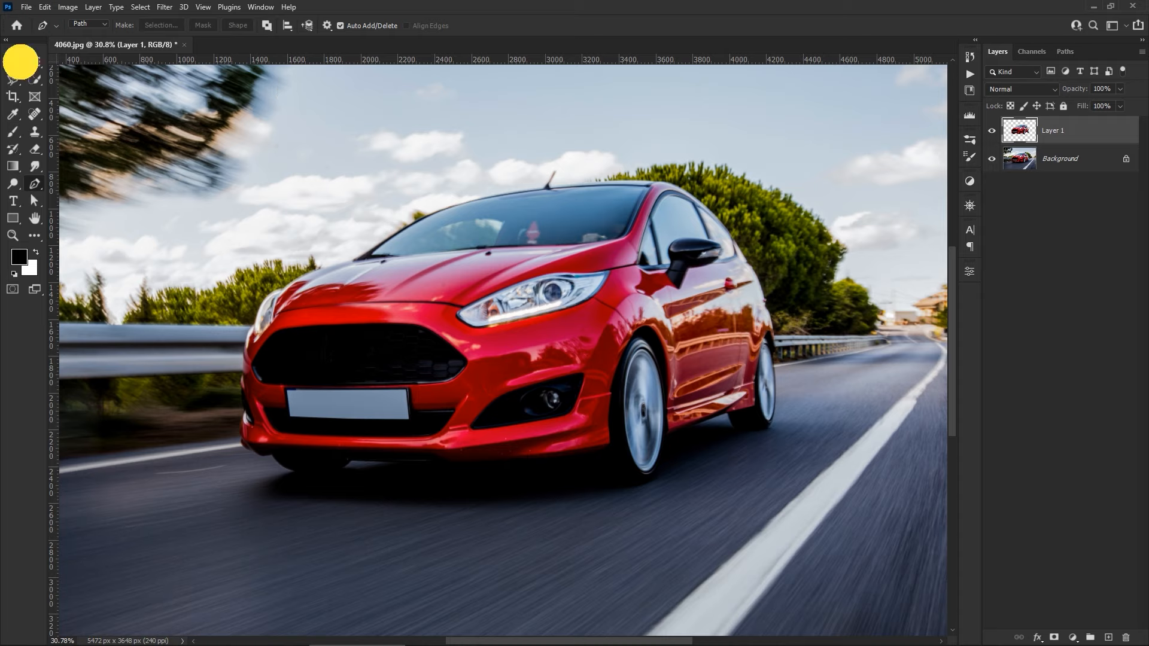
Select the dark shadow tones of the Background layer using Color Range with sampled colors and a fuzziness of 28.
{"action": "left_click", "coordinate": [1059, 165]}
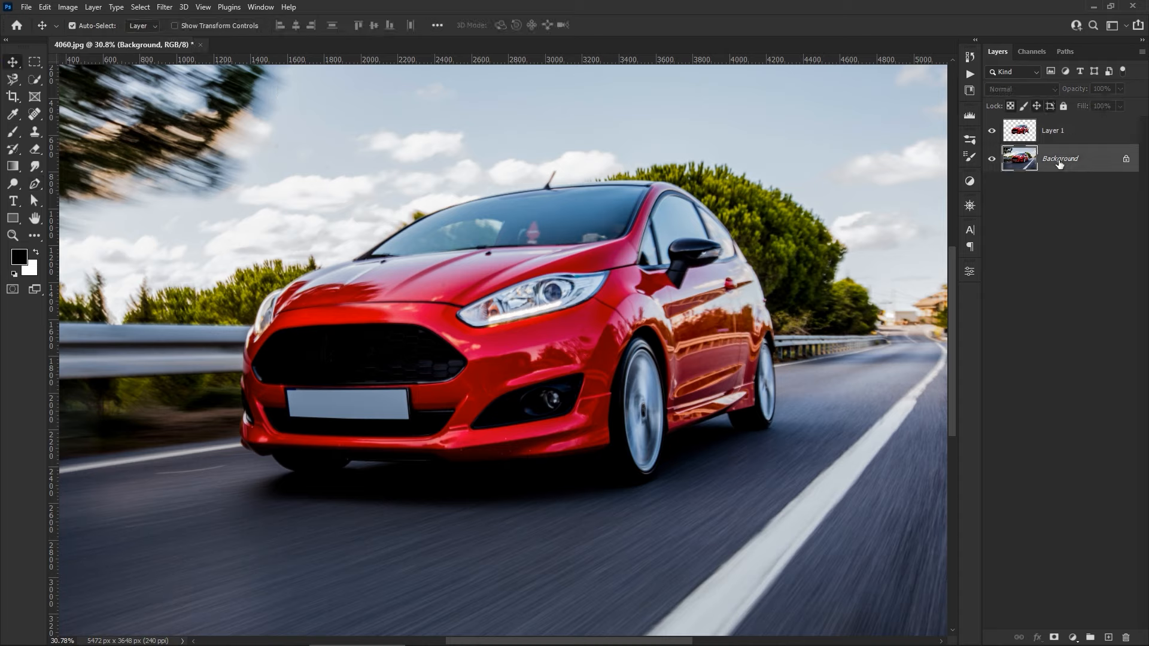
{"action": "left_click", "coordinate": [141, 8]}
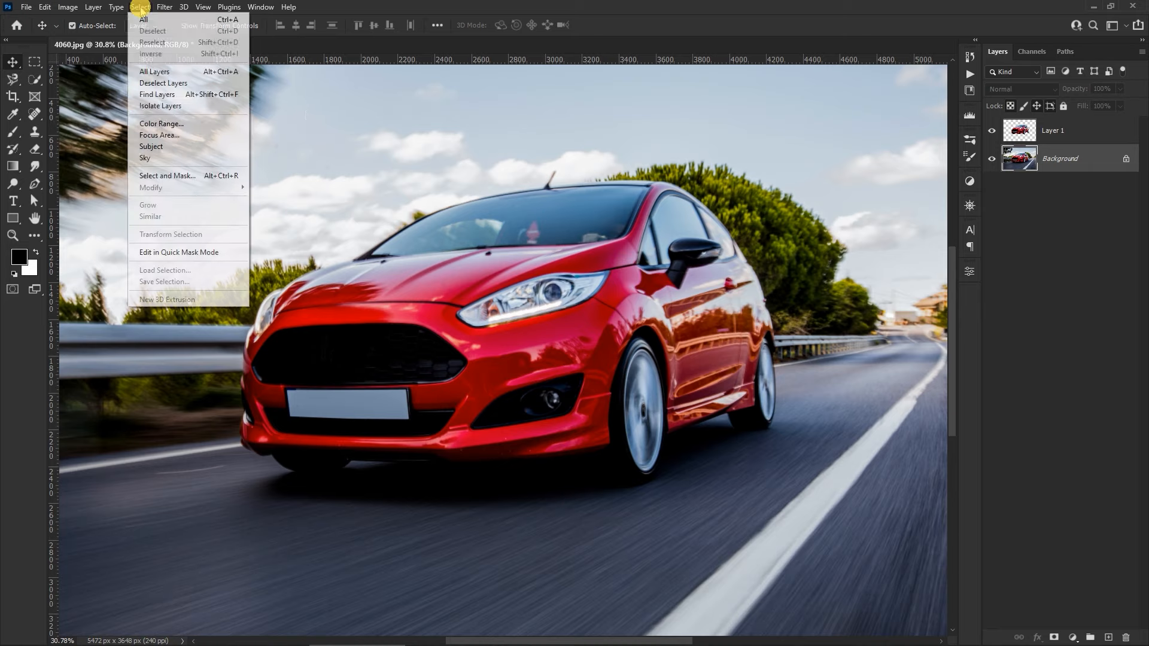
{"action": "left_click", "coordinate": [160, 123]}
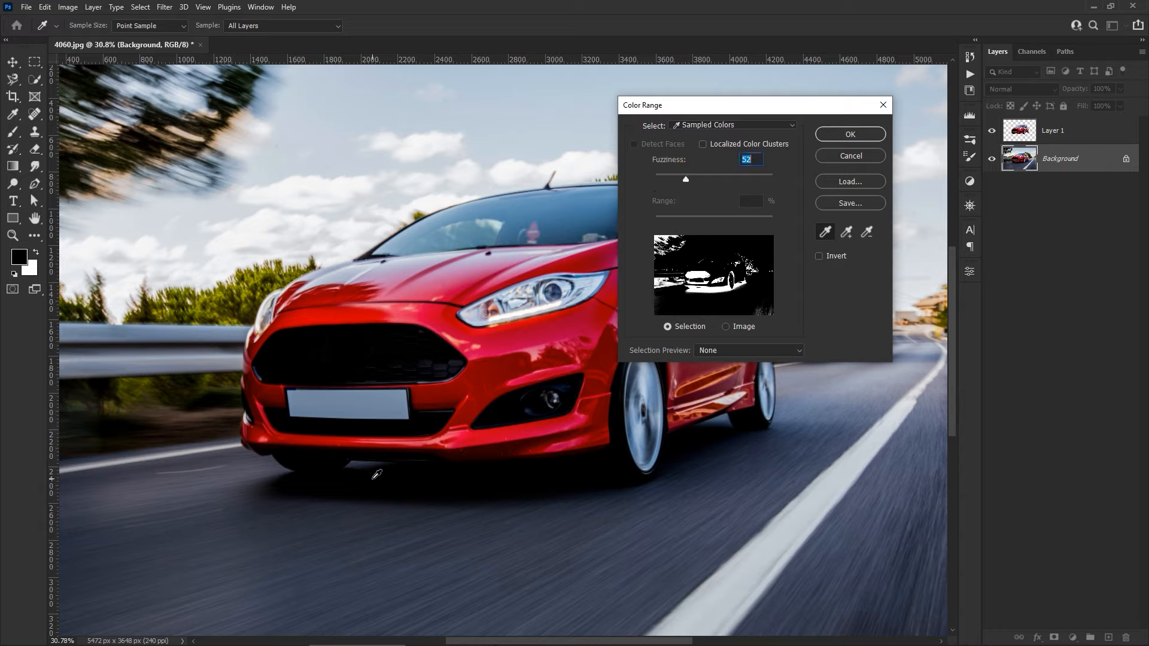
{"action": "left_click_drag", "start_coordinate": [680, 176], "coordinate": [679, 175]}
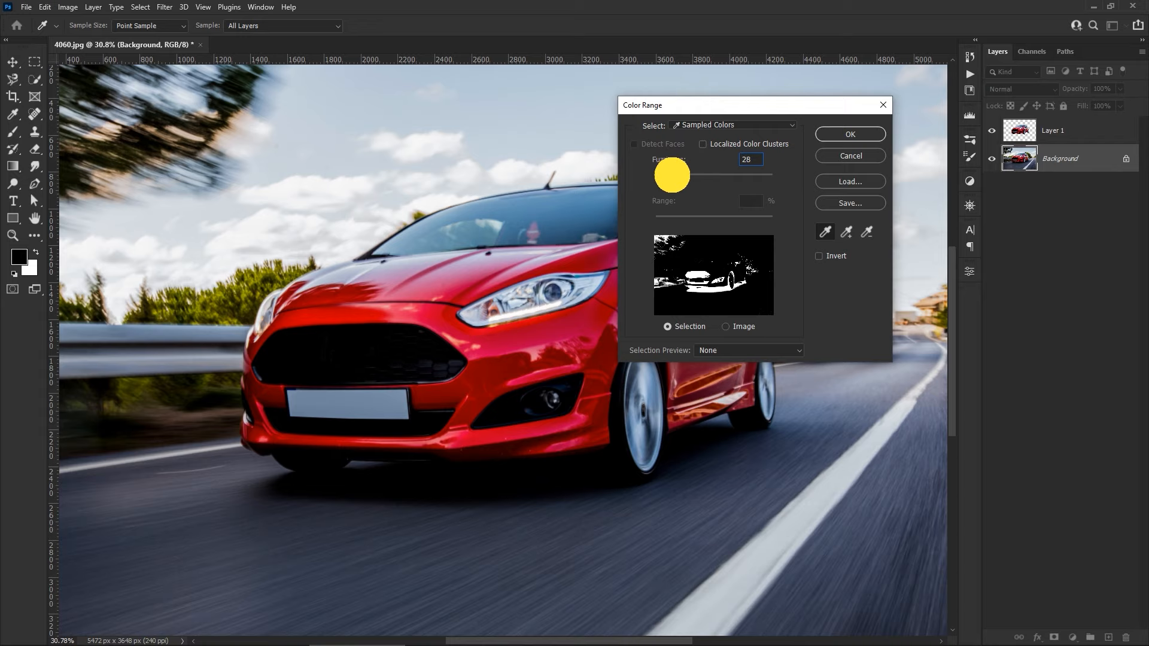
{"action": "left_click_drag", "start_coordinate": [671, 174], "coordinate": [672, 175]}
{"action": "left_click", "coordinate": [831, 134]}
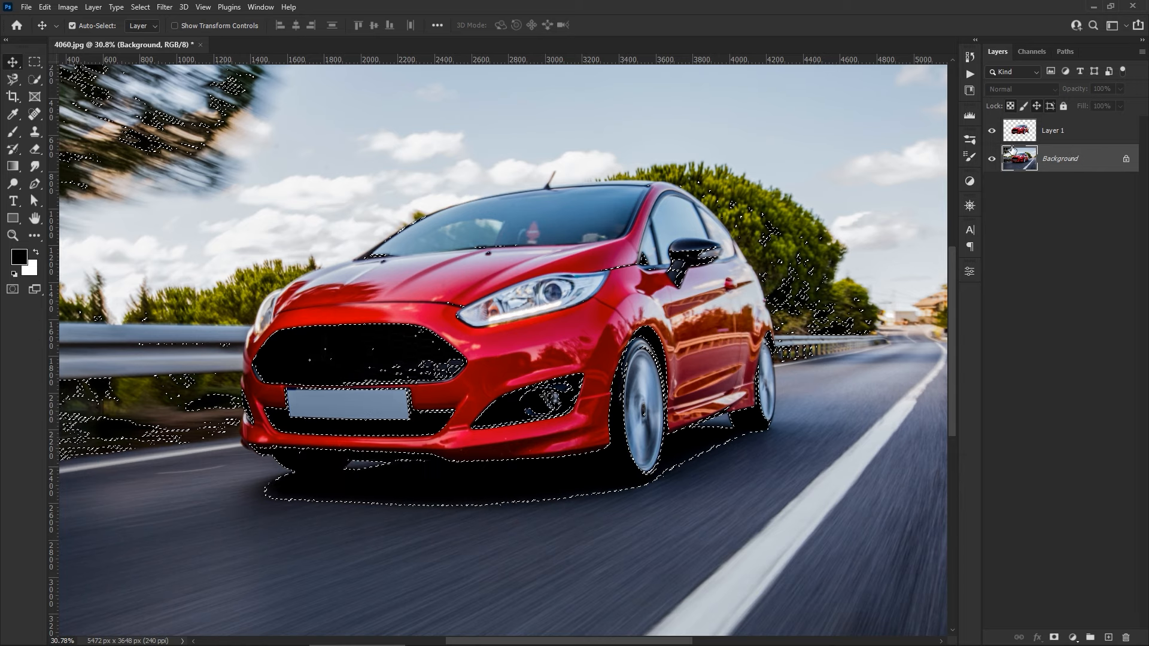
Copy the selected shadow tones onto a new layer with Layer Via Copy and hide the Background layer.
{"action": "left_click", "coordinate": [93, 7]}
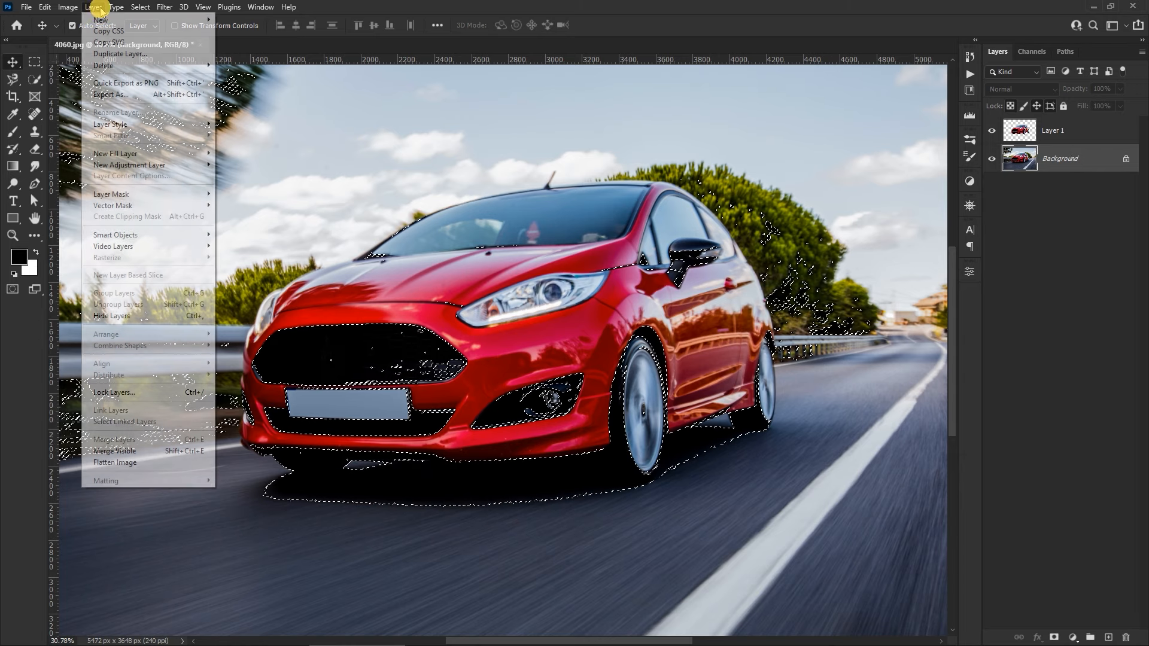
{"action": "mouse_move", "coordinate": [120, 23]}
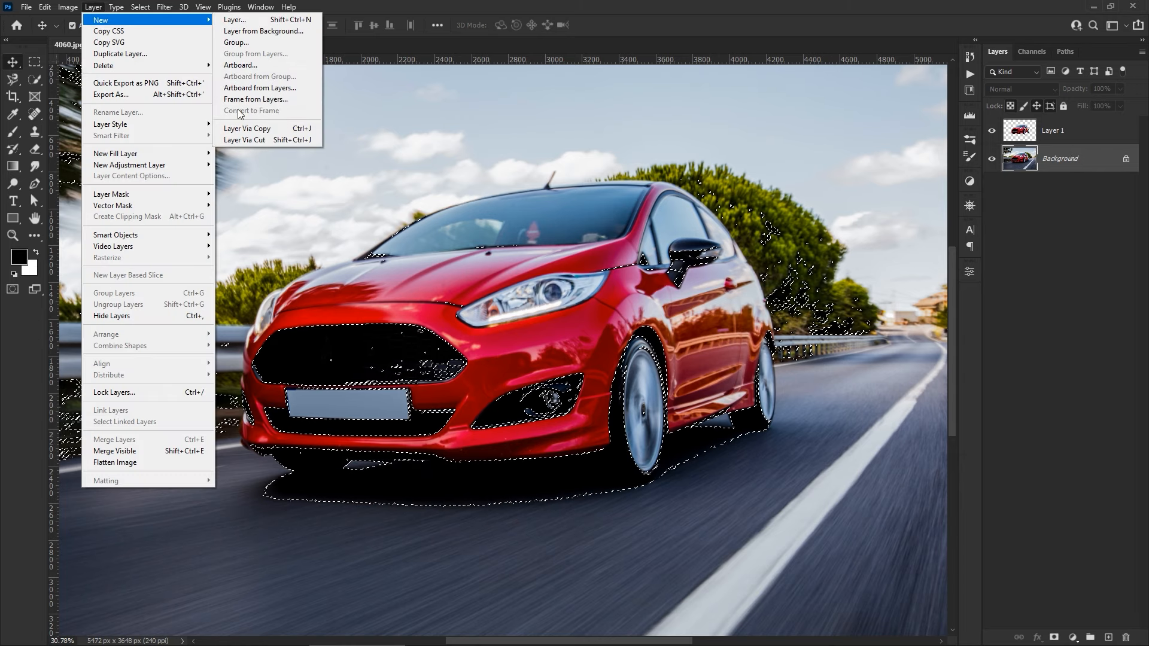
{"action": "left_click", "coordinate": [275, 128]}
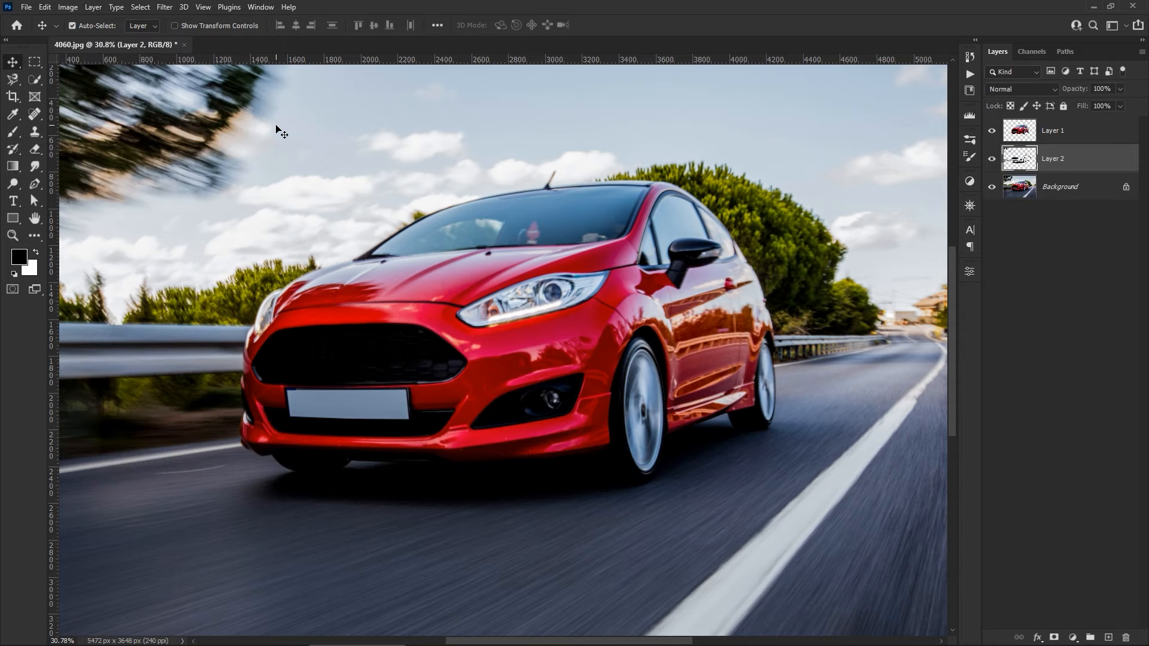
{"action": "left_click", "coordinate": [992, 187]}
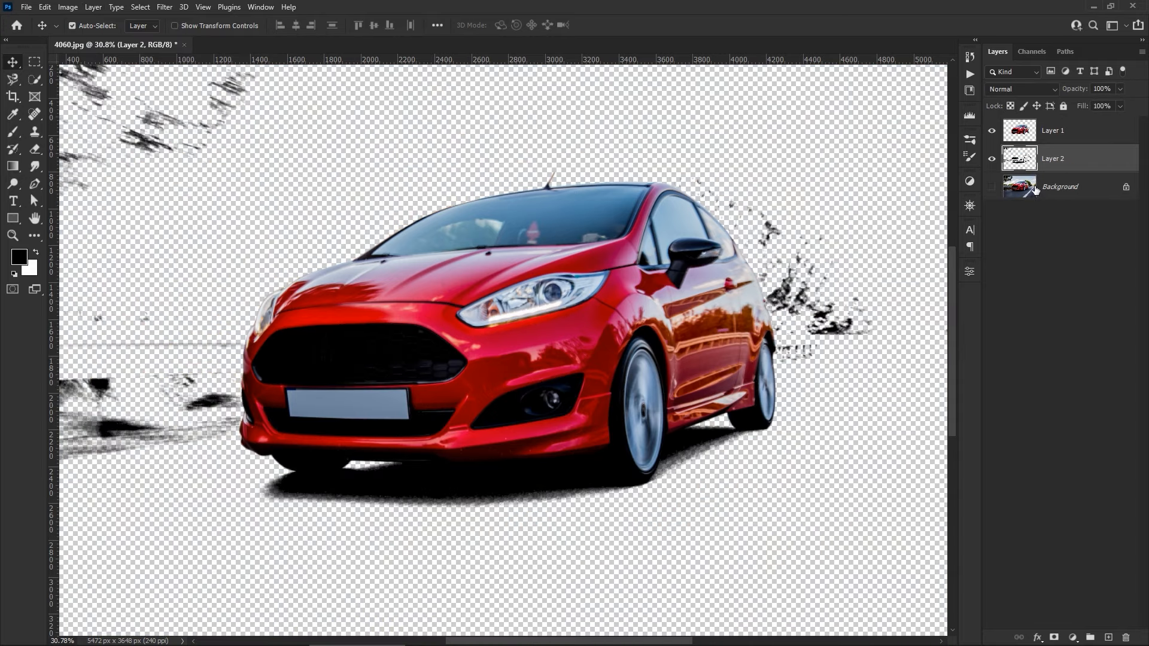
Add a white (ffffff) Solid Color fill layer directly above the Background layer.
{"action": "left_click", "coordinate": [1061, 187]}
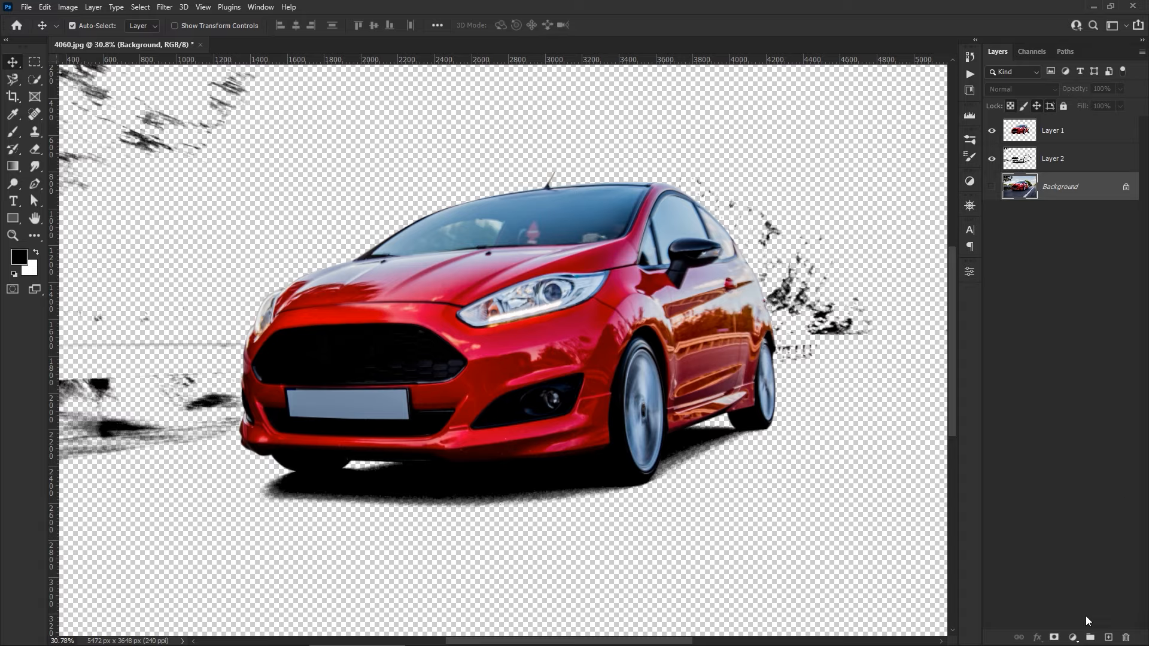
{"action": "left_click", "coordinate": [1078, 637]}
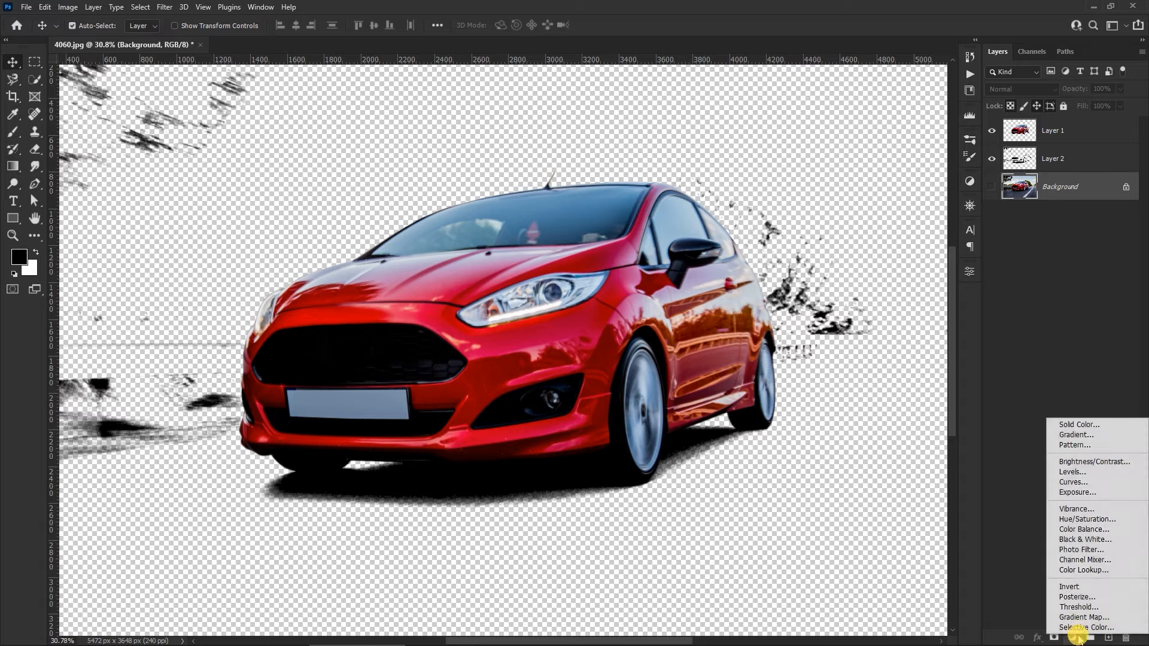
{"action": "left_click", "coordinate": [1068, 425]}
{"action": "left_click_drag", "start_coordinate": [744, 213], "coordinate": [716, 196]}
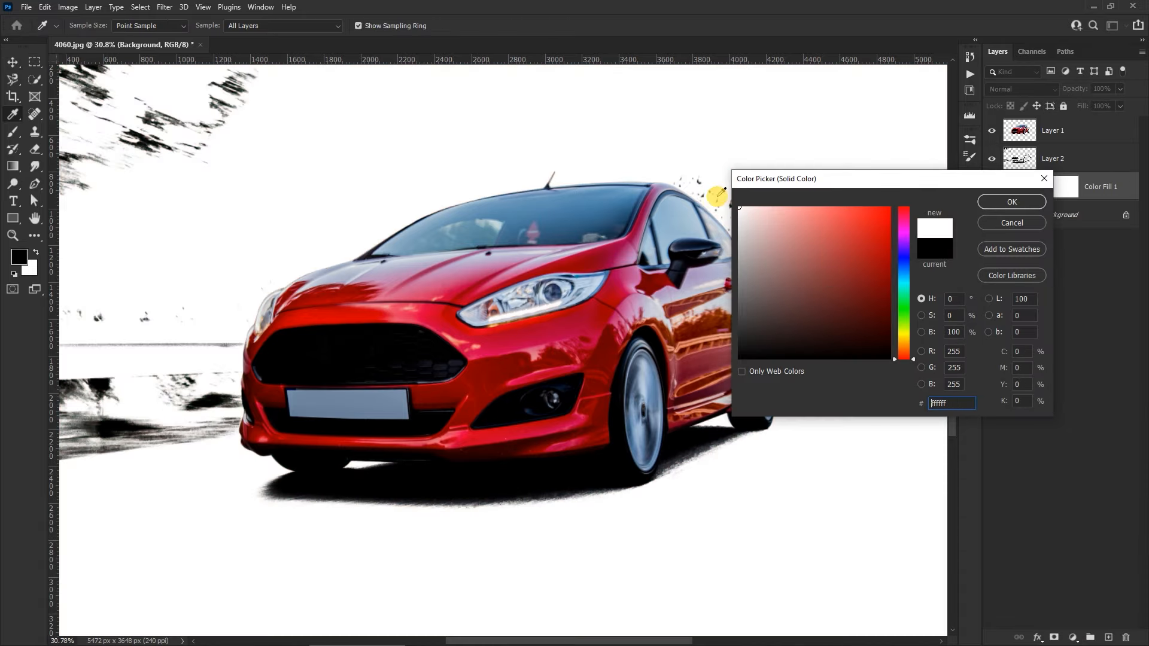
{"action": "left_click", "coordinate": [981, 203]}
Add a layer mask to Layer 2, which holds the shadow.
{"action": "key", "text": "space"}
{"action": "left_click_drag", "start_coordinate": [667, 295], "coordinate": [643, 304]}
{"action": "left_click", "coordinate": [1059, 168]}
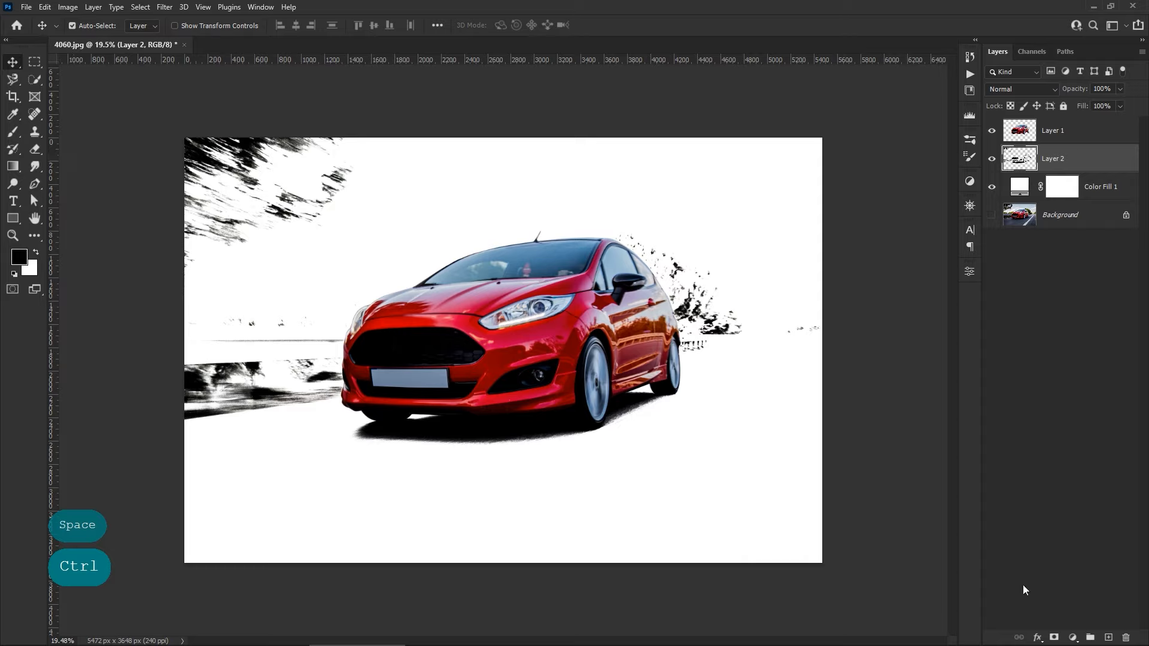
{"action": "left_click", "coordinate": [1054, 637]}
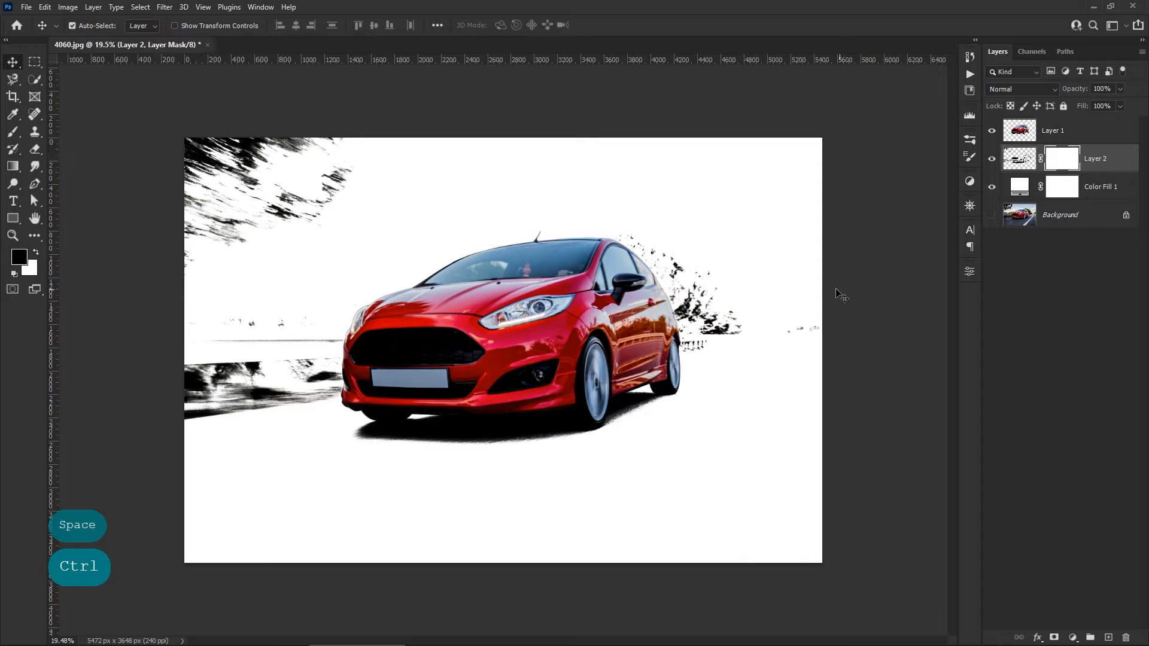
Paint black on Layer 2's mask with a 1071 px brush to hide the dark remnants around the car, keeping its shadow.
{"action": "left_click", "coordinate": [14, 134]}
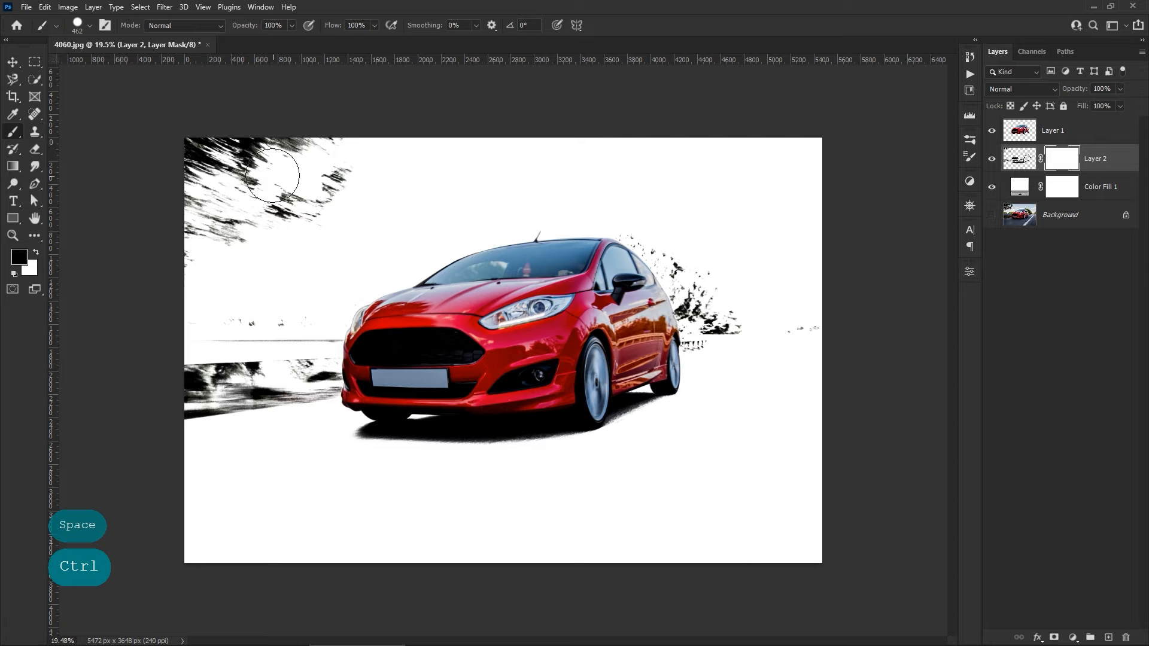
{"action": "right_click", "coordinate": [272, 175]}
{"action": "left_click", "coordinate": [401, 205]}
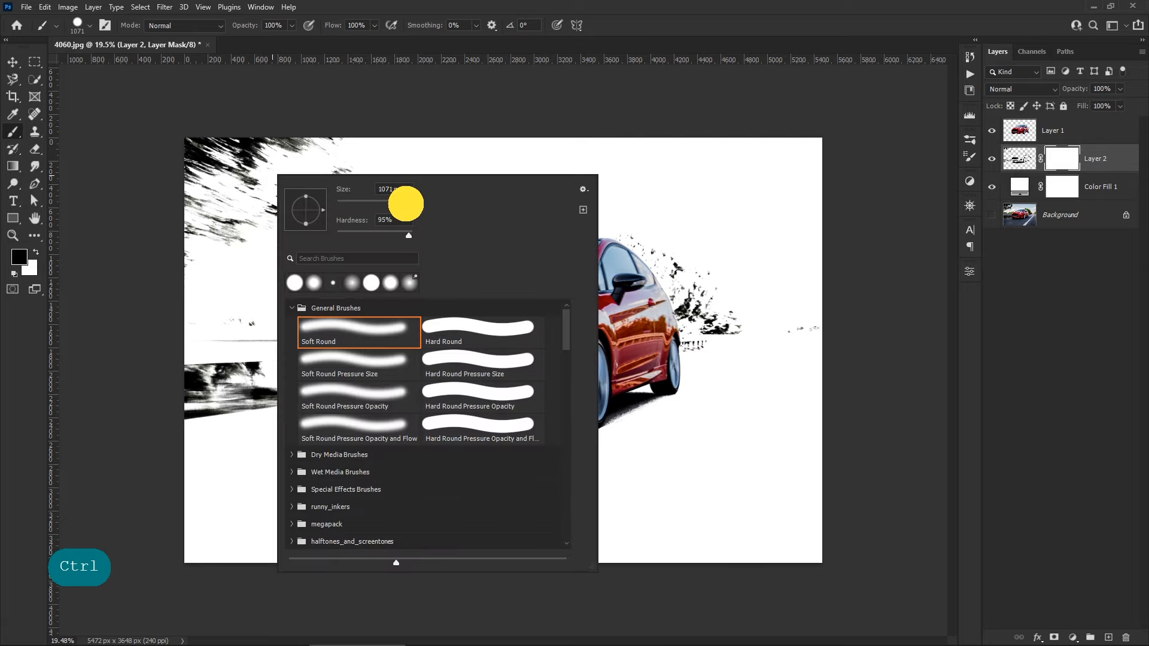
{"action": "left_click", "coordinate": [34, 250]}
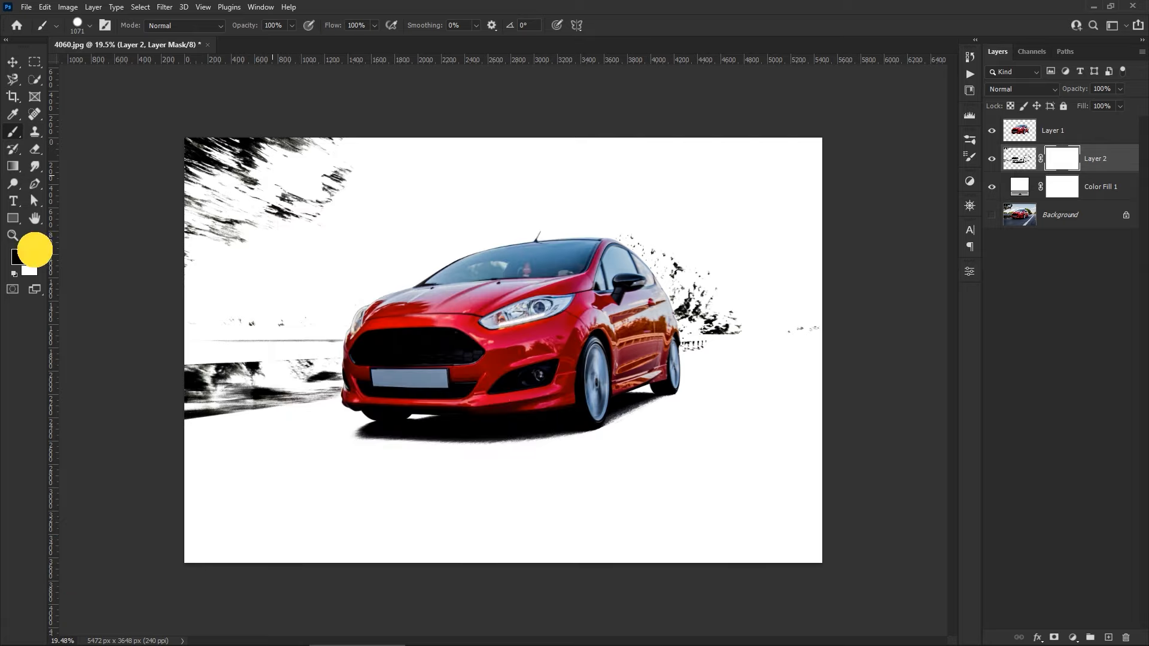
{"action": "mouse_move", "coordinate": [226, 218]}
{"action": "left_mouse_down"}
{"action": "mouse_move", "coordinate": [218, 228]}
{"action": "mouse_move", "coordinate": [305, 185]}
{"action": "mouse_move", "coordinate": [205, 220]}
{"action": "mouse_move", "coordinate": [238, 372]}
{"action": "mouse_move", "coordinate": [297, 367]}
{"action": "mouse_move", "coordinate": [339, 285]}
{"action": "mouse_move", "coordinate": [572, 220]}
{"action": "mouse_move", "coordinate": [688, 313]}
{"action": "mouse_move", "coordinate": [813, 305]}
{"action": "mouse_move", "coordinate": [831, 454]}
{"action": "mouse_move", "coordinate": [652, 529]}
{"action": "mouse_move", "coordinate": [418, 543]}
{"action": "mouse_move", "coordinate": [184, 505]}
{"action": "mouse_move", "coordinate": [275, 119]}
{"action": "mouse_move", "coordinate": [810, 185]}
{"action": "mouse_move", "coordinate": [825, 346]}
{"action": "left_mouse_up"}
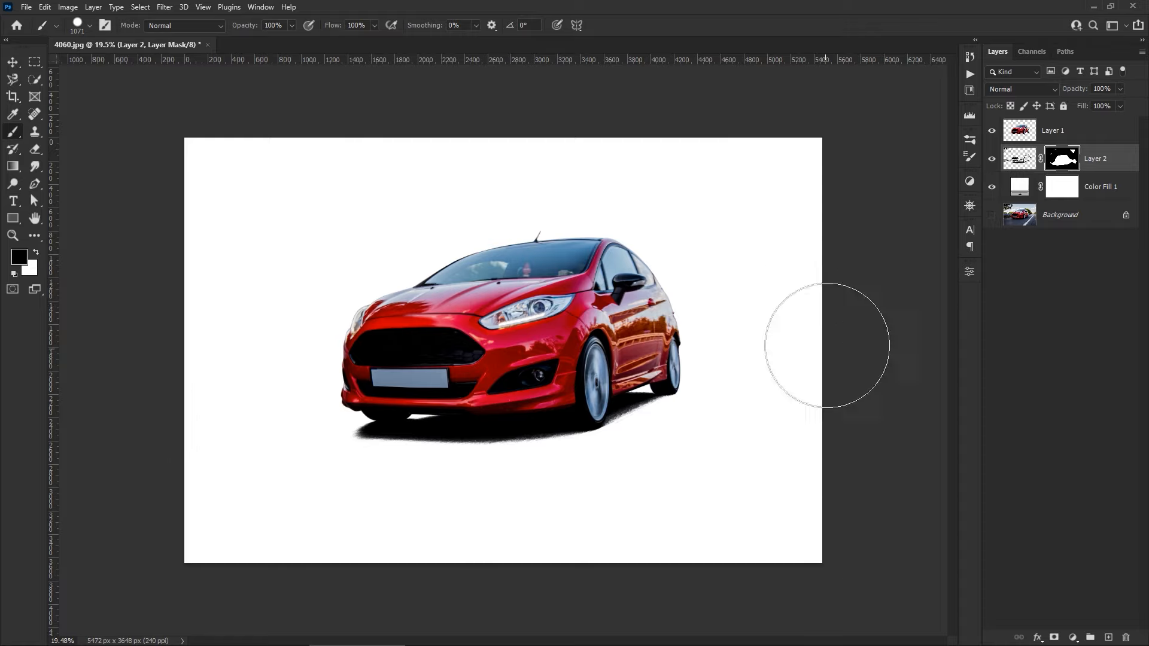
Link Layer 1 with Layer 2, and show and select the Background layer.
{"action": "left_click", "coordinate": [13, 62]}
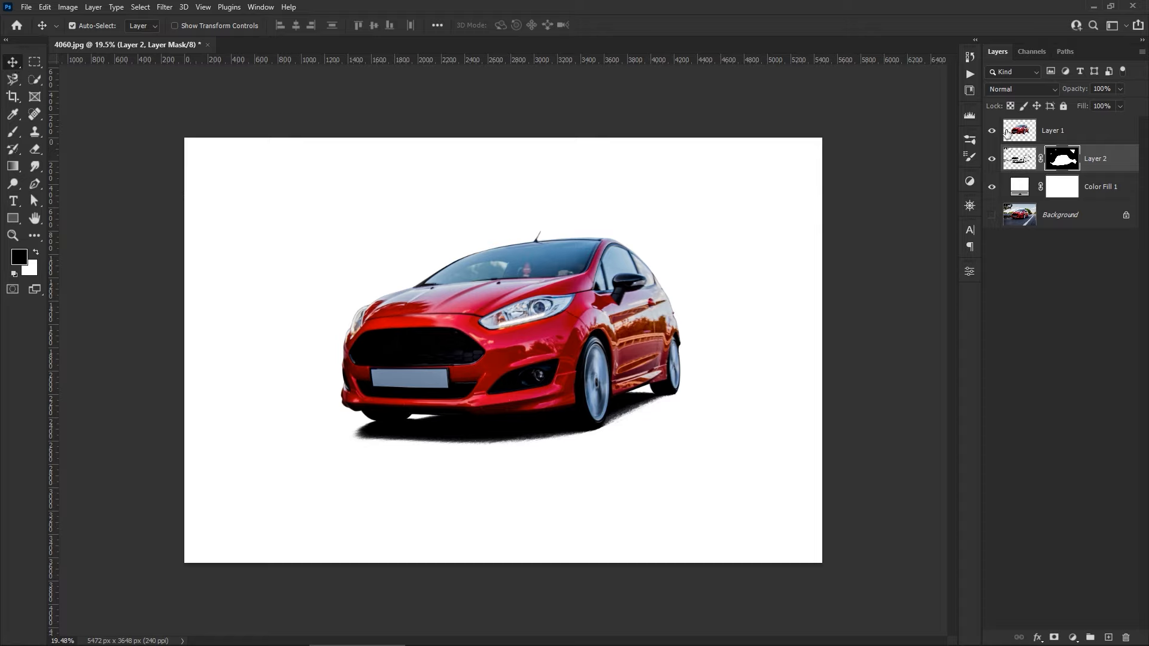
{"action": "left_click", "coordinate": [1059, 128]}
{"action": "left_click", "coordinate": [1096, 158], "text": "shift"}
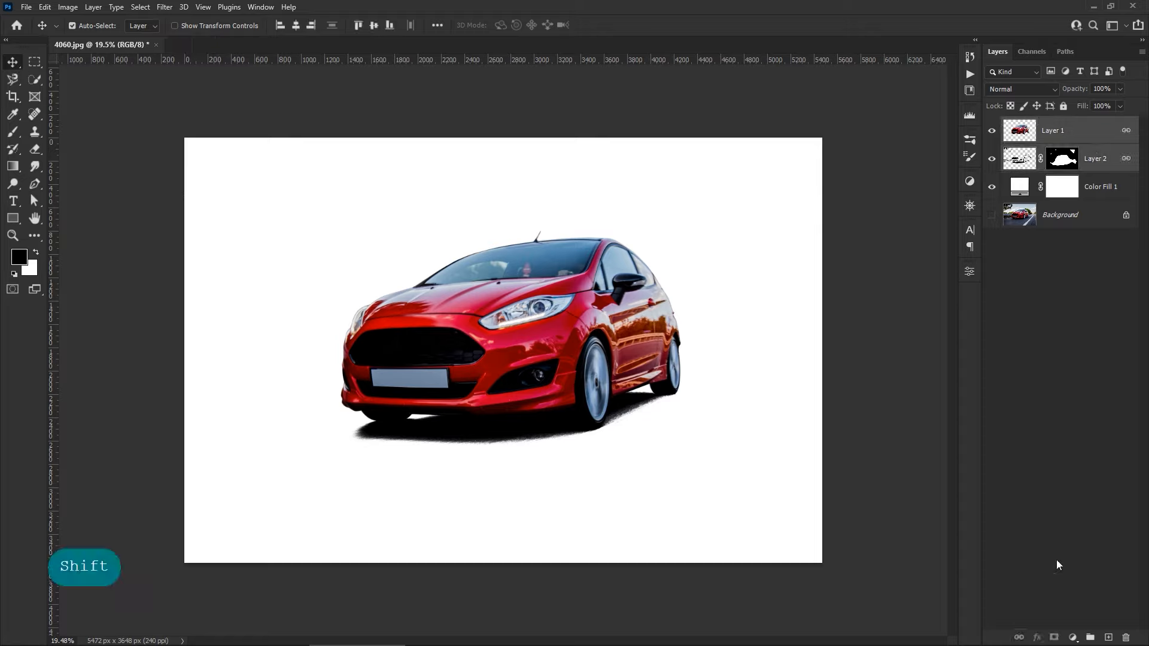
{"action": "left_click", "coordinate": [1072, 217]}
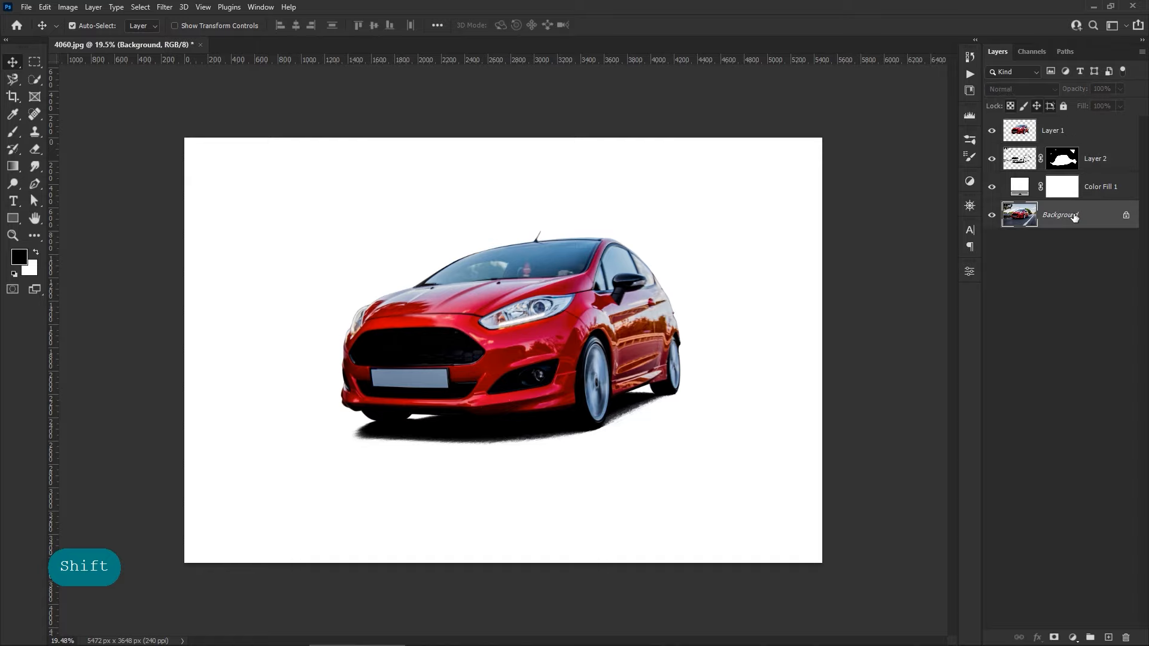
Unlock the Background layer to make it a regular layer, and leave no layer selected.
{"action": "left_click", "coordinate": [1126, 216]}
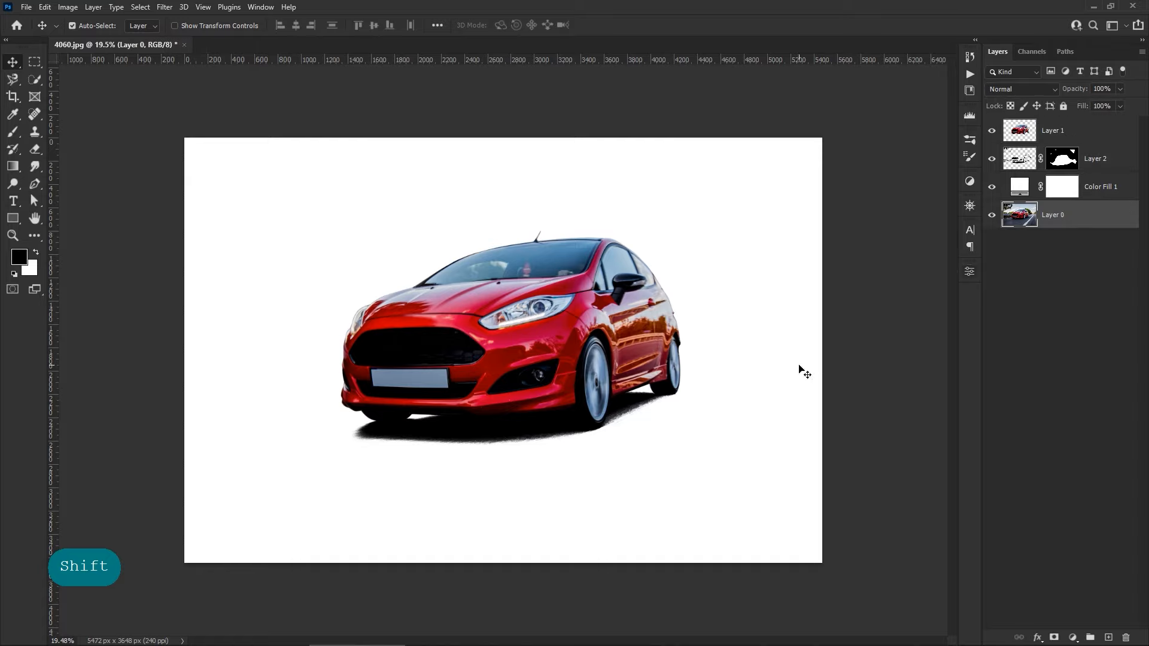
{"action": "left_click", "coordinate": [878, 374]}
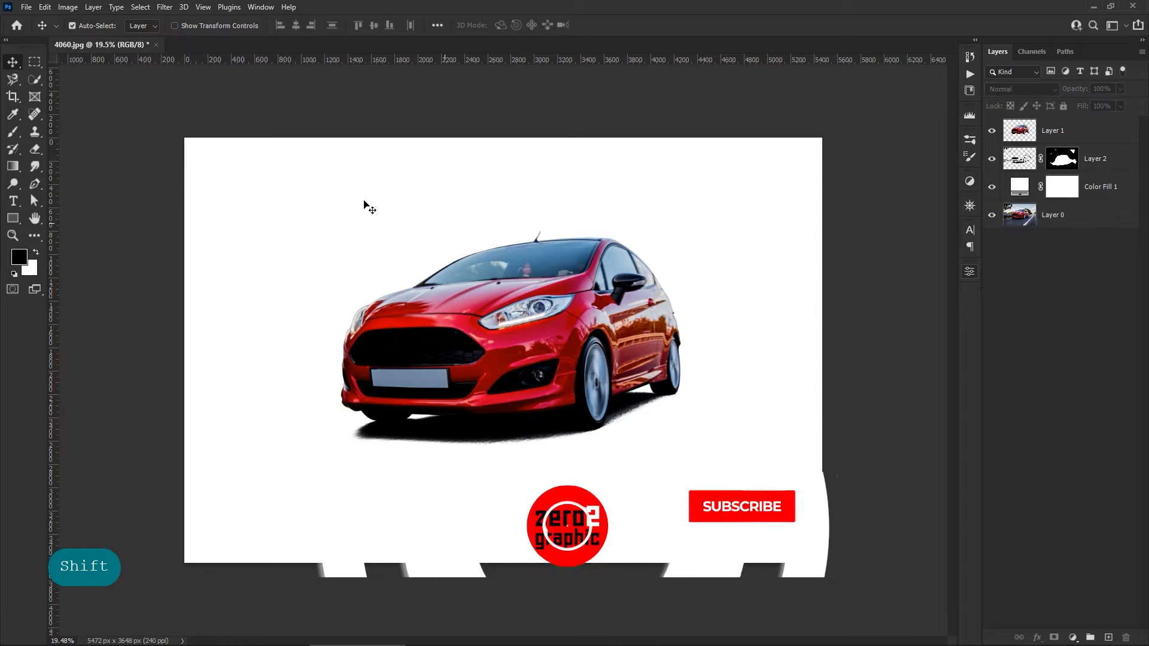
Draw a tall black rectangle about 1587 × 2930 px over the rear half of the car with the Rectangle tool.
{"action": "left_click", "coordinate": [14, 217]}
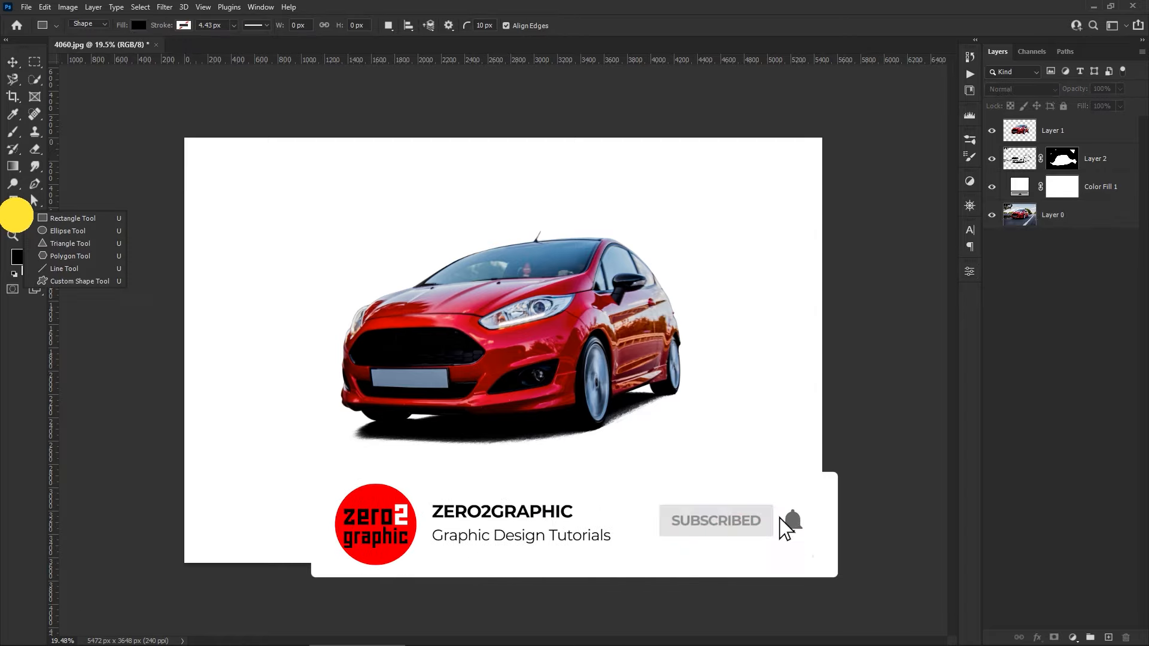
{"action": "left_click", "coordinate": [75, 218]}
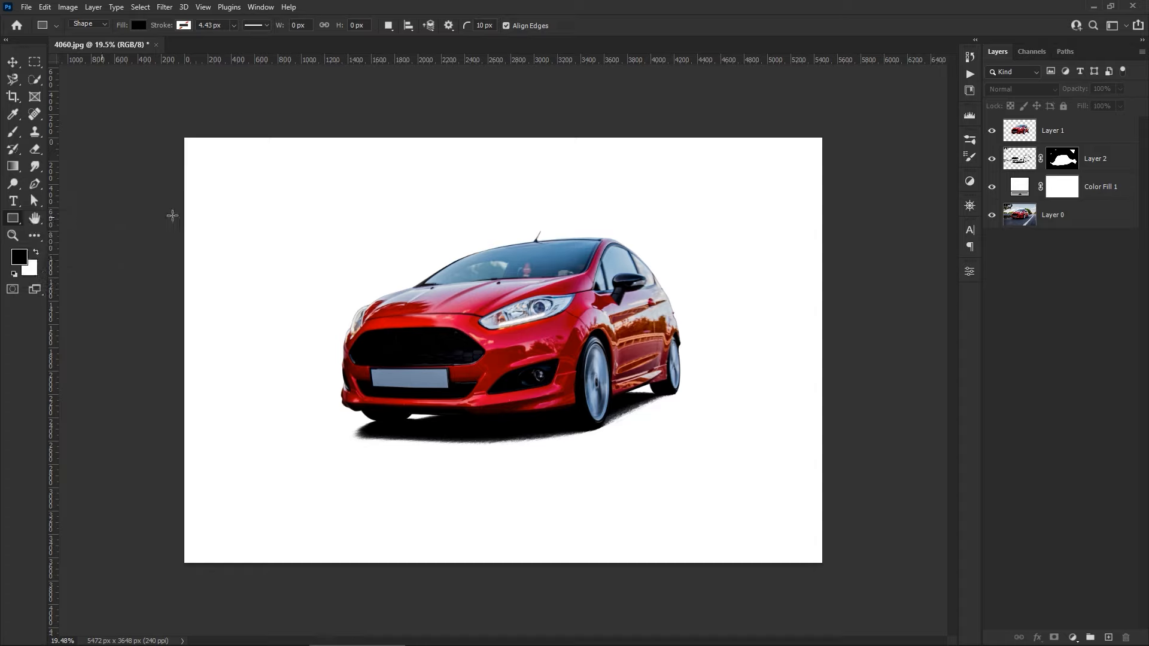
{"action": "left_click_drag", "start_coordinate": [523, 162], "coordinate": [708, 503]}
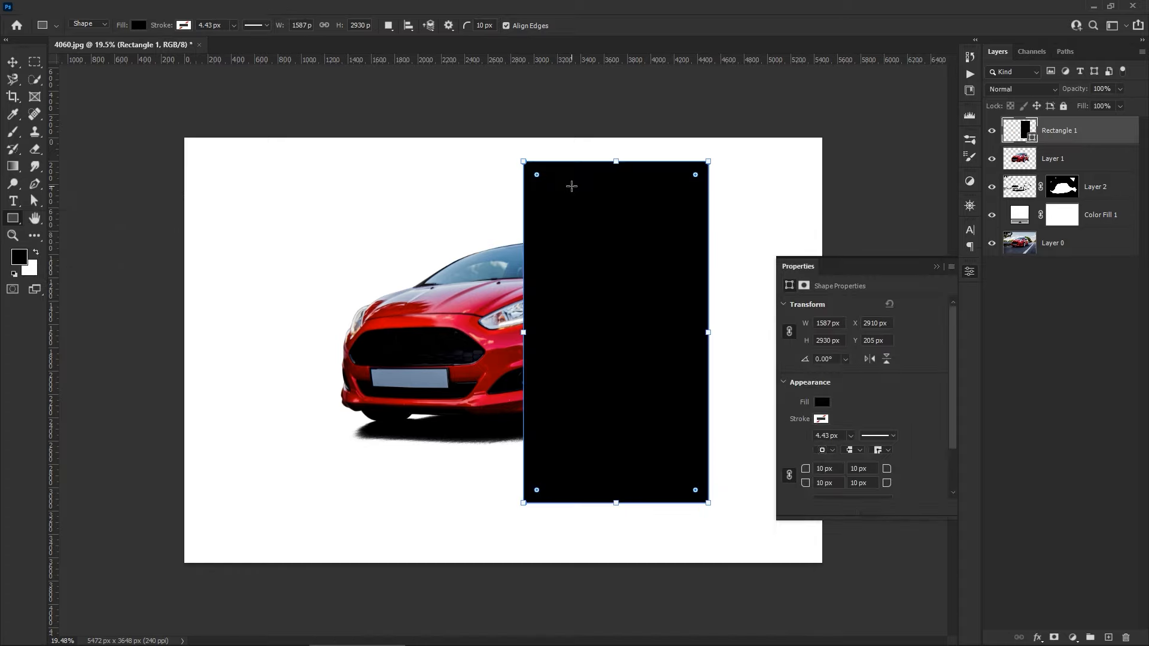
Reduce all the rectangle's corner radii to 0 px and unlink the radius values from each other.
{"action": "left_click_drag", "start_coordinate": [537, 176], "coordinate": [514, 151]}
{"action": "left_click", "coordinate": [792, 481]}
Set the rectangle's top-left and bottom-right corner radii to 50 px.
{"action": "left_click_drag", "start_coordinate": [831, 470], "coordinate": [810, 469]}
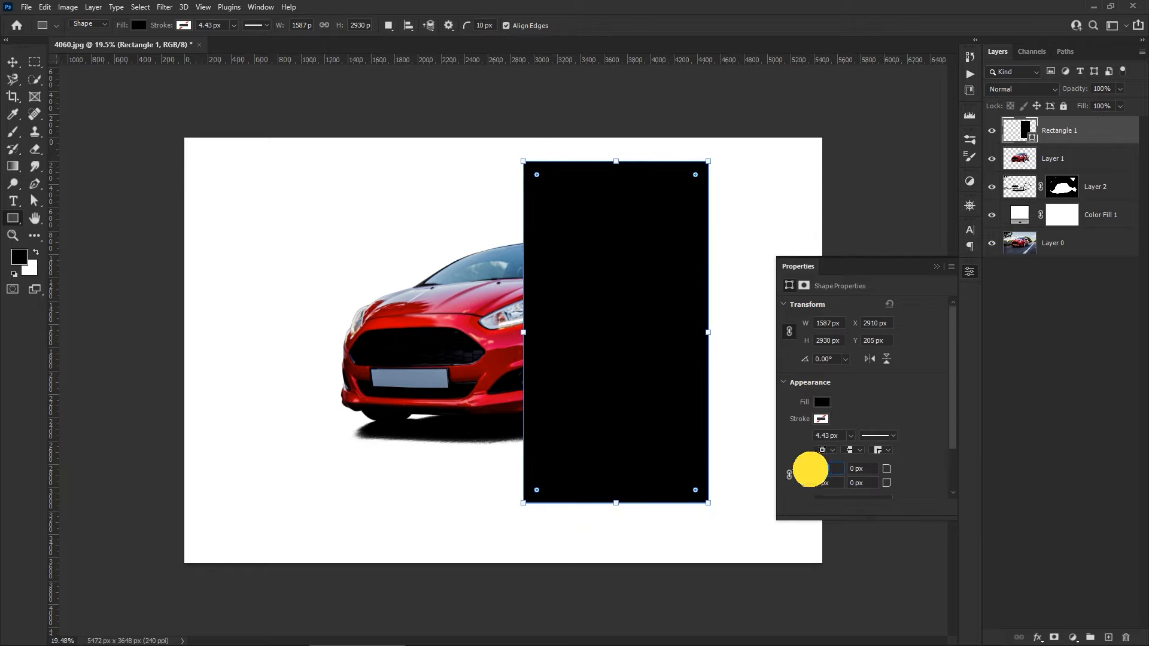
{"action": "type", "text": "5"}
{"action": "left_click", "coordinate": [848, 481]}
{"action": "type", "text": "5"}
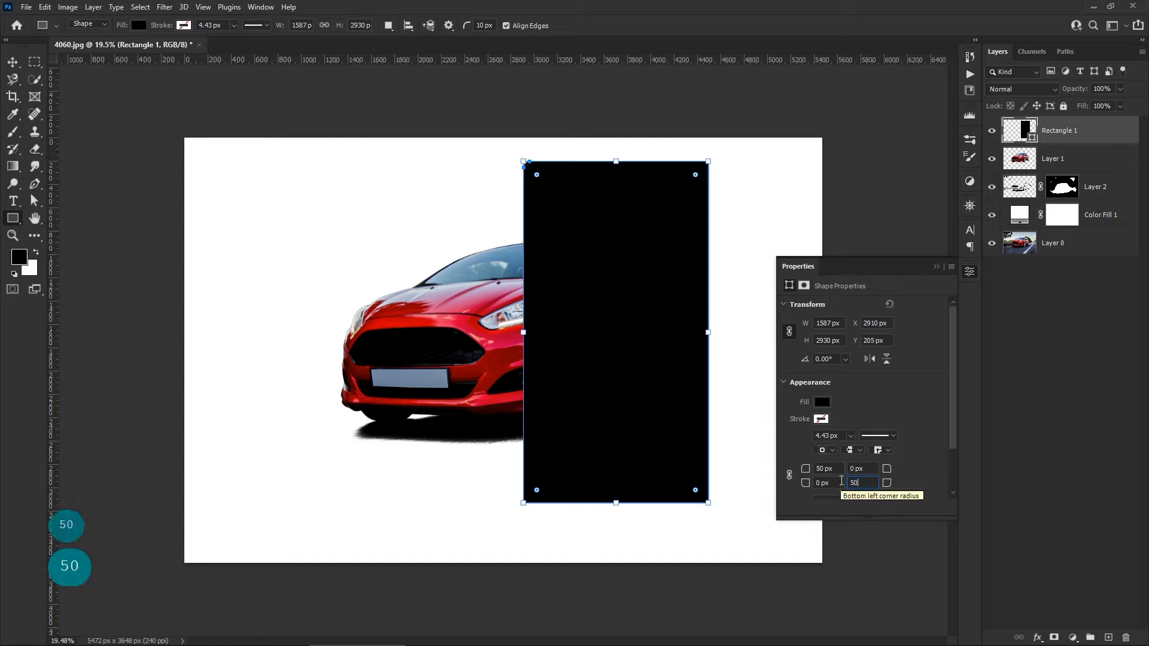
{"action": "type", "text": "0"}
{"action": "key", "text": "Return"}
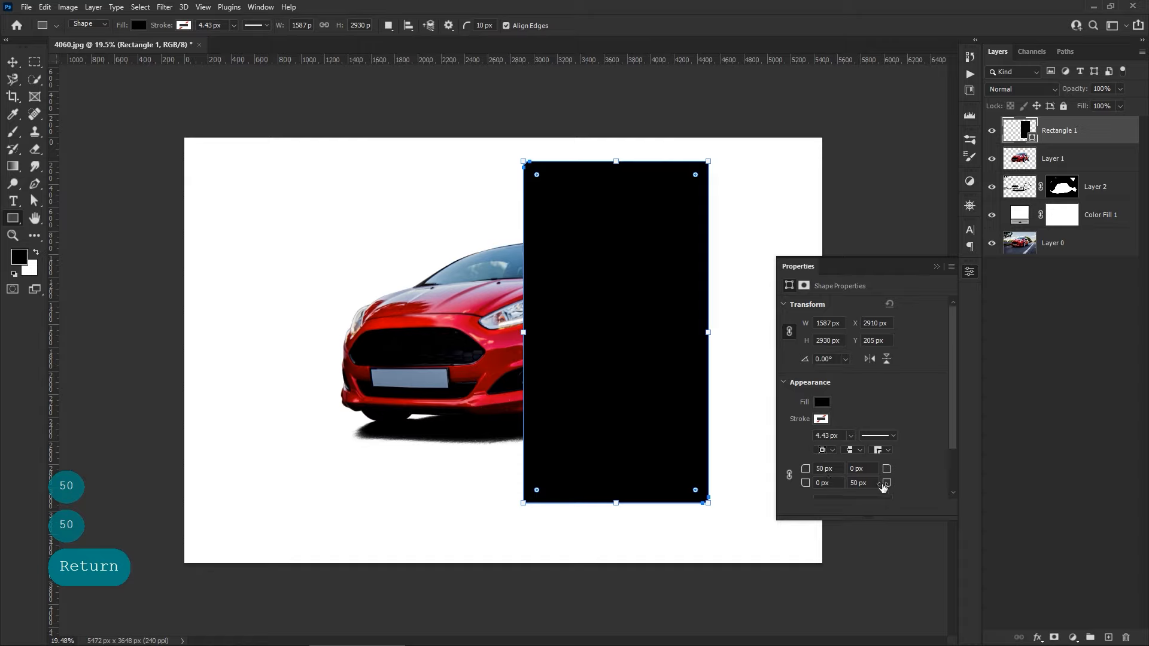
Increase the rectangle's top-left and bottom-right corner radii to 100 px.
{"action": "left_click", "coordinate": [799, 469]}
{"action": "type", "text": "1"}
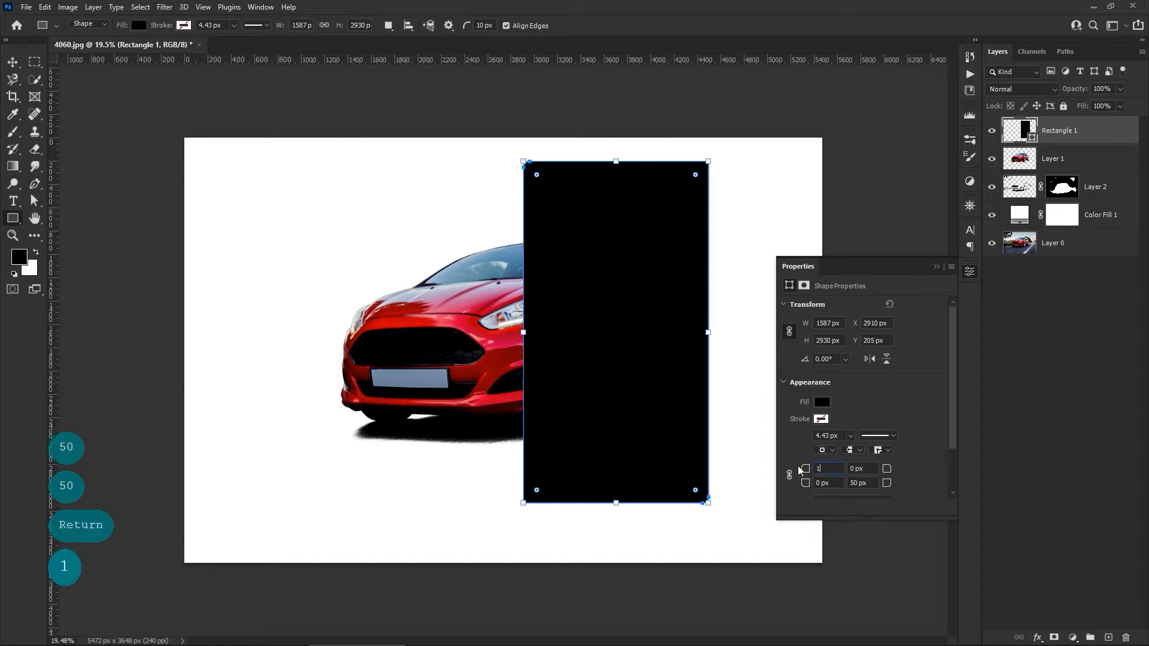
{"action": "type", "text": "00"}
{"action": "left_click", "coordinate": [861, 483]}
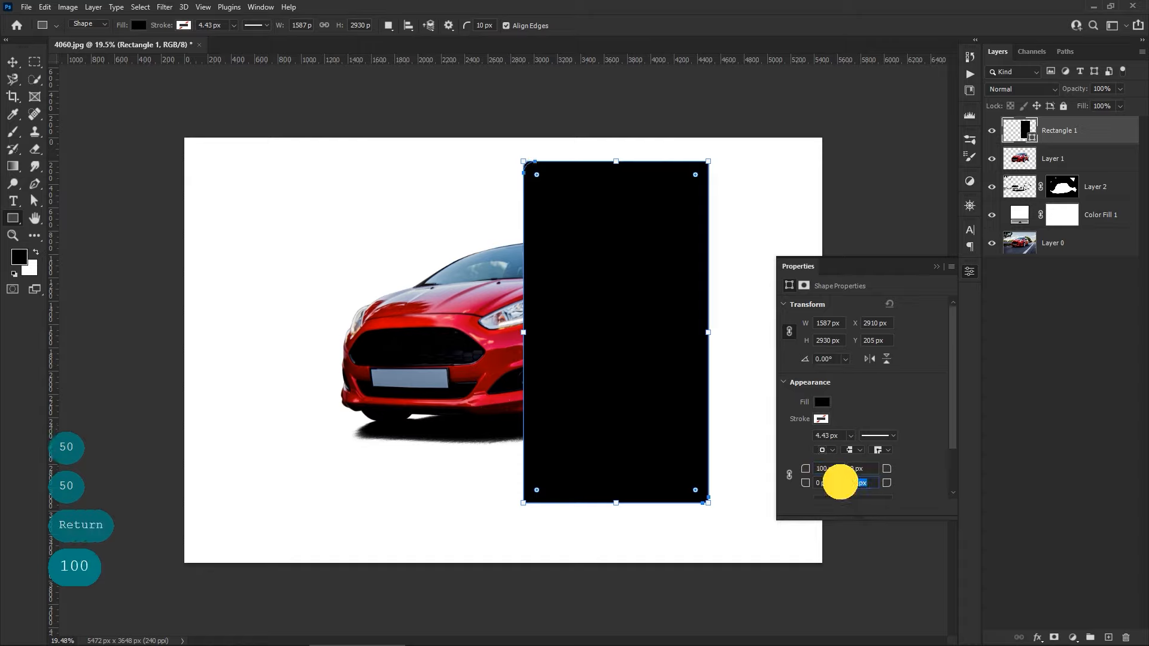
{"action": "type", "text": "10"}
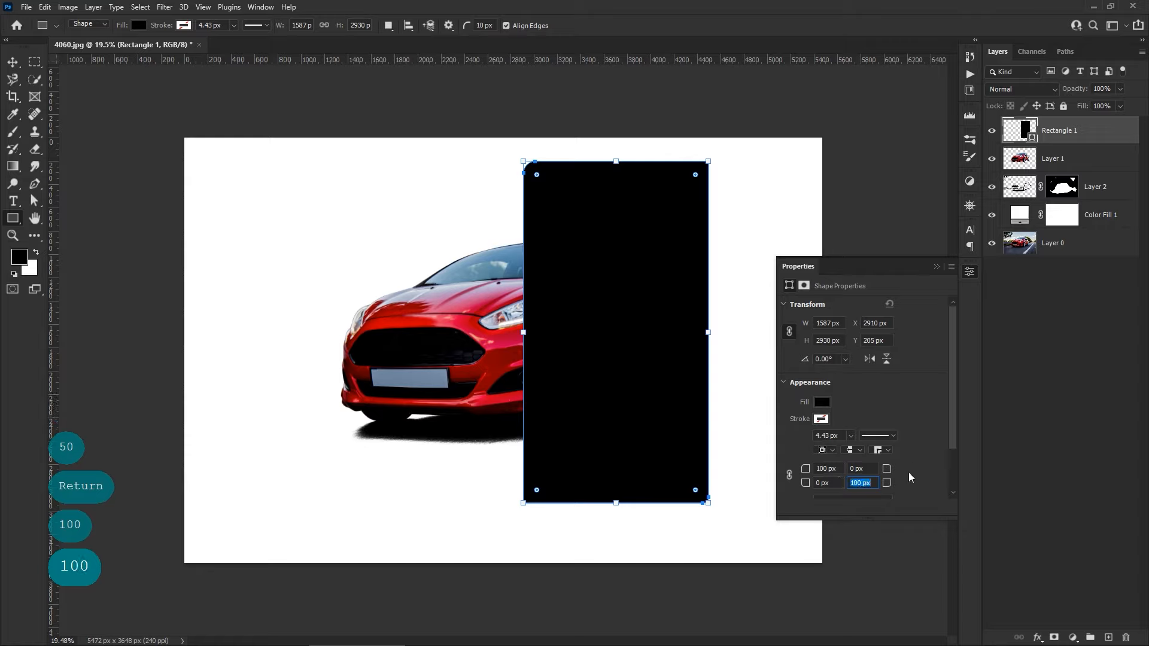
{"action": "key", "text": "Return"}
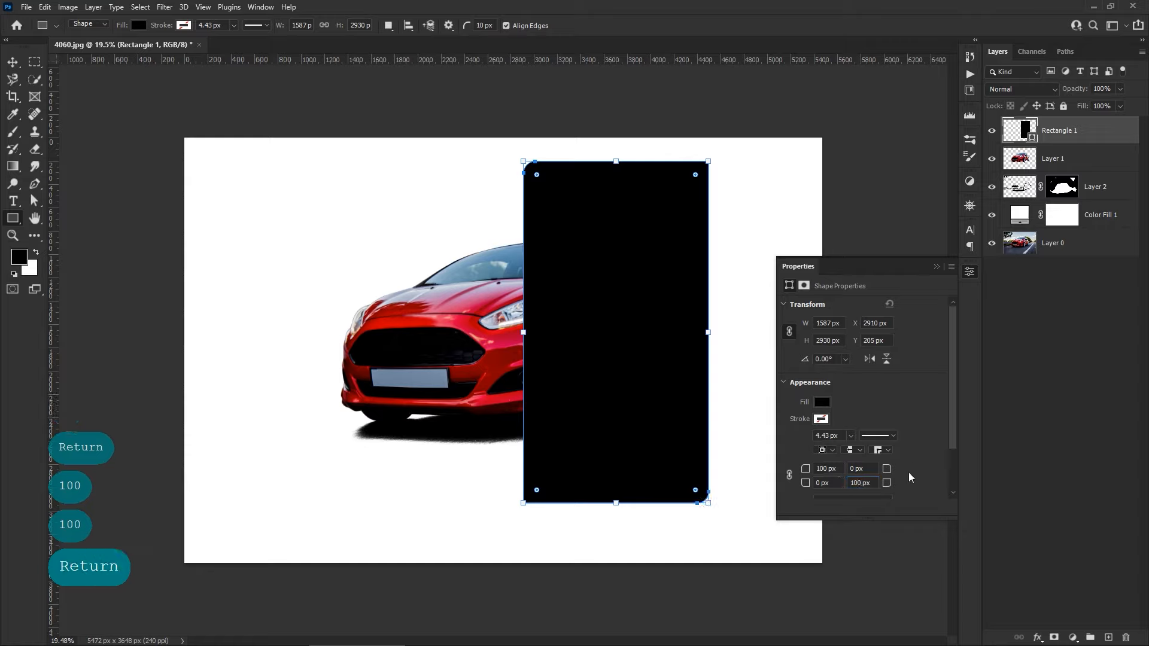
Round the rectangle's top-left and bottom-right corners with a 500 px radius, keeping the other two corners square.
{"action": "left_click", "coordinate": [811, 469]}
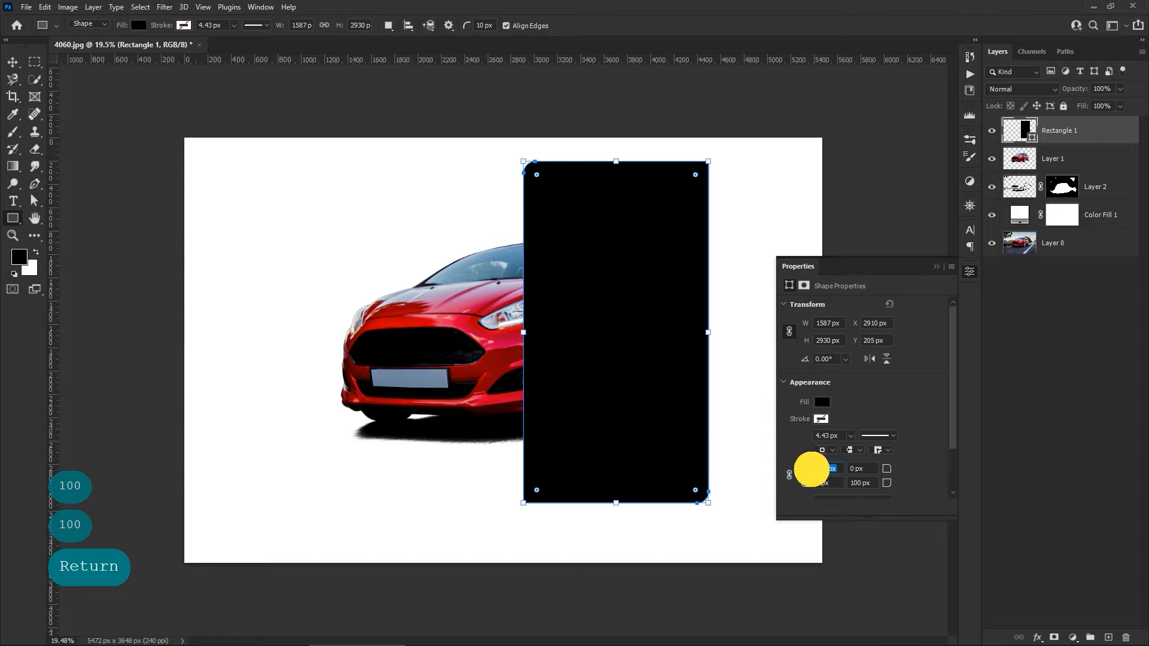
{"action": "type", "text": "500"}
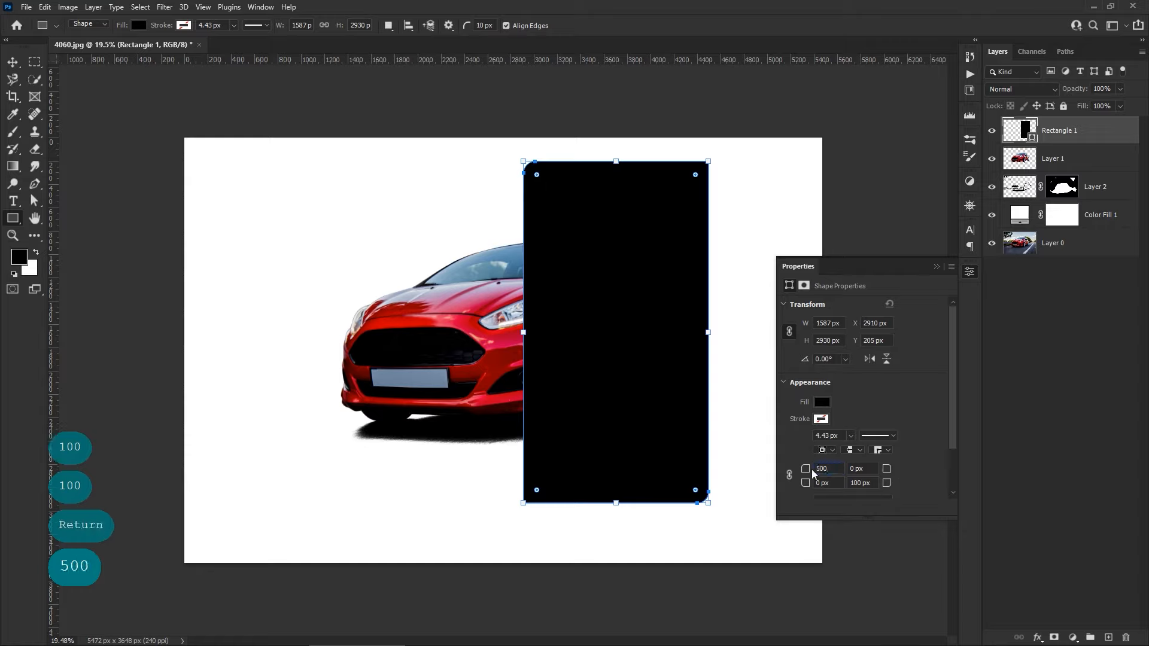
{"action": "key", "text": "Return"}
{"action": "left_click", "coordinate": [845, 482]}
{"action": "type", "text": "5"}
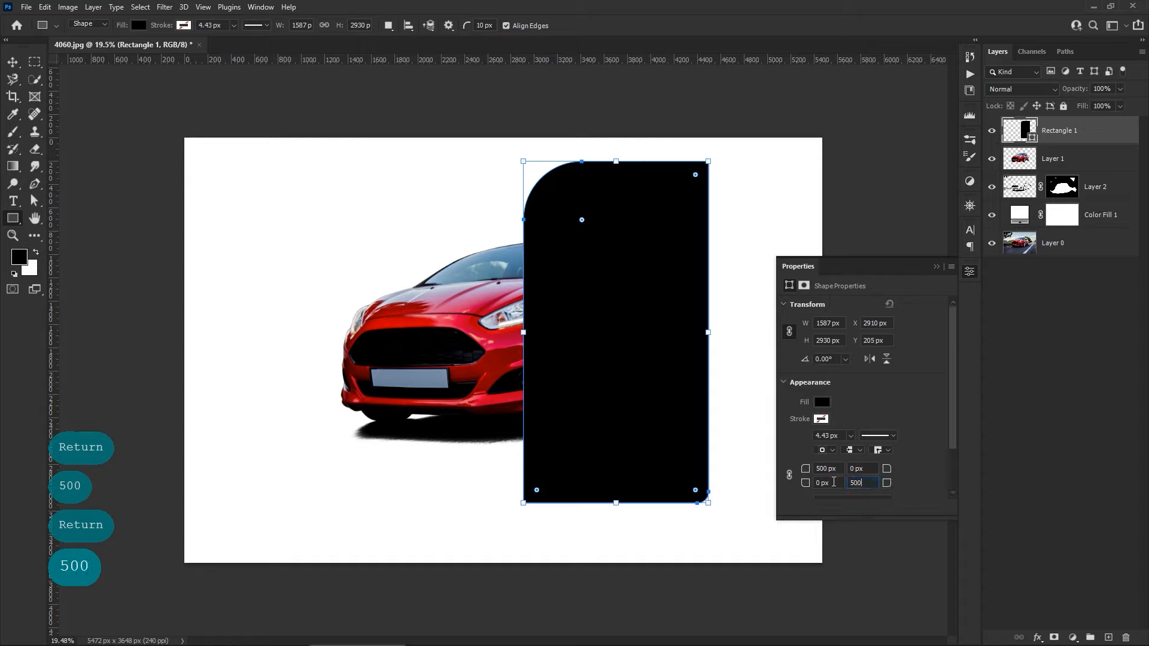
{"action": "type", "text": "00"}
{"action": "key", "text": "Return"}
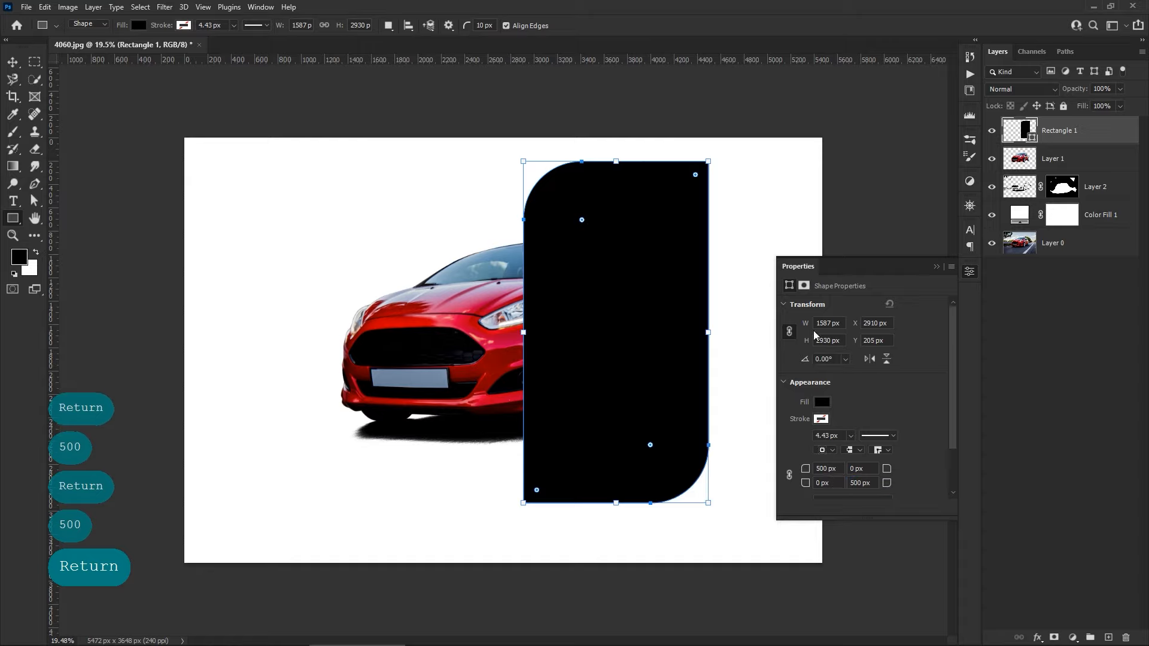
Skew the rectangle horizontally by about -17.87° with Free Transform so it leans to the right, and apply the transform.
{"action": "left_click", "coordinate": [18, 66]}
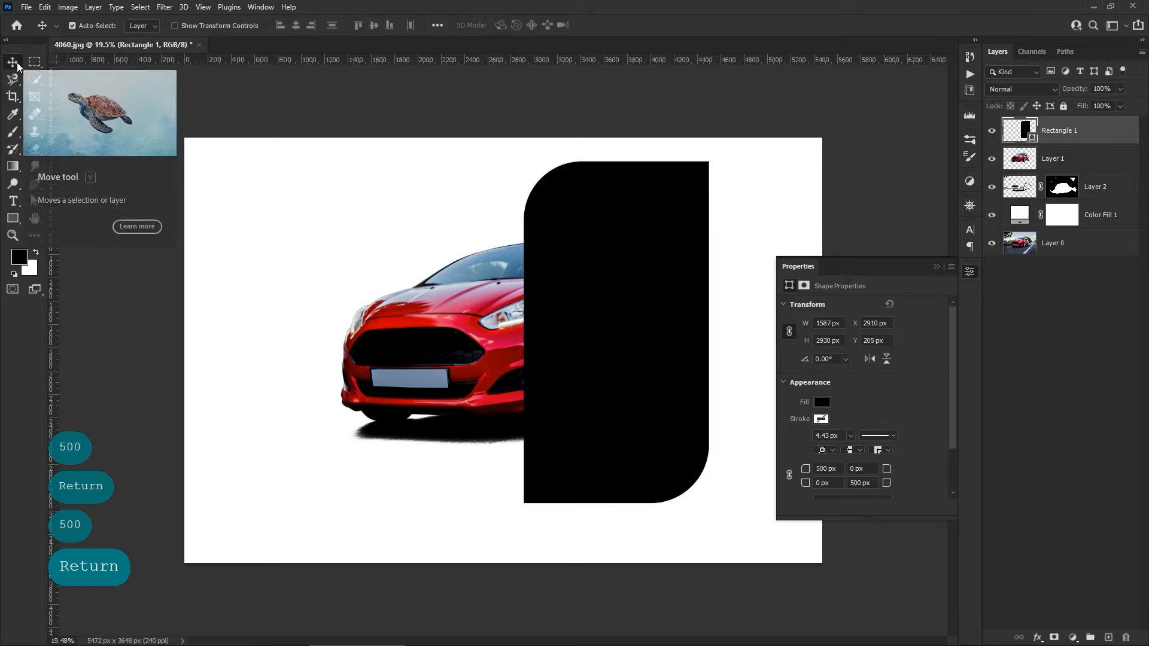
{"action": "left_click", "coordinate": [44, 7]}
{"action": "left_click", "coordinate": [74, 268]}
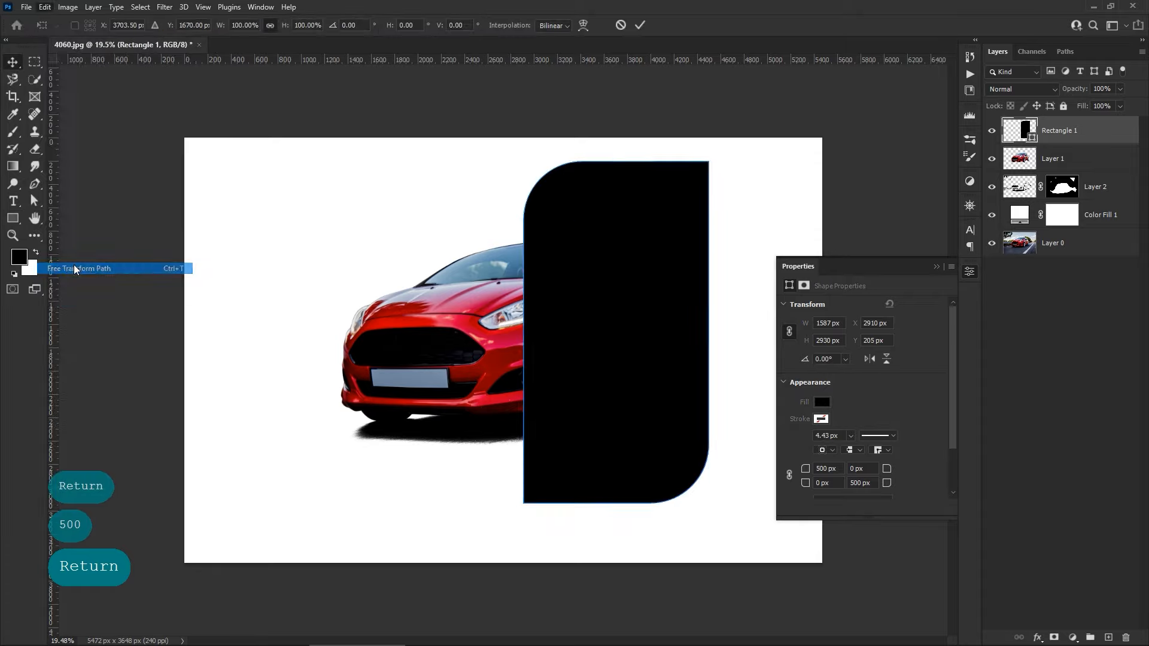
{"action": "right_click", "coordinate": [584, 233]}
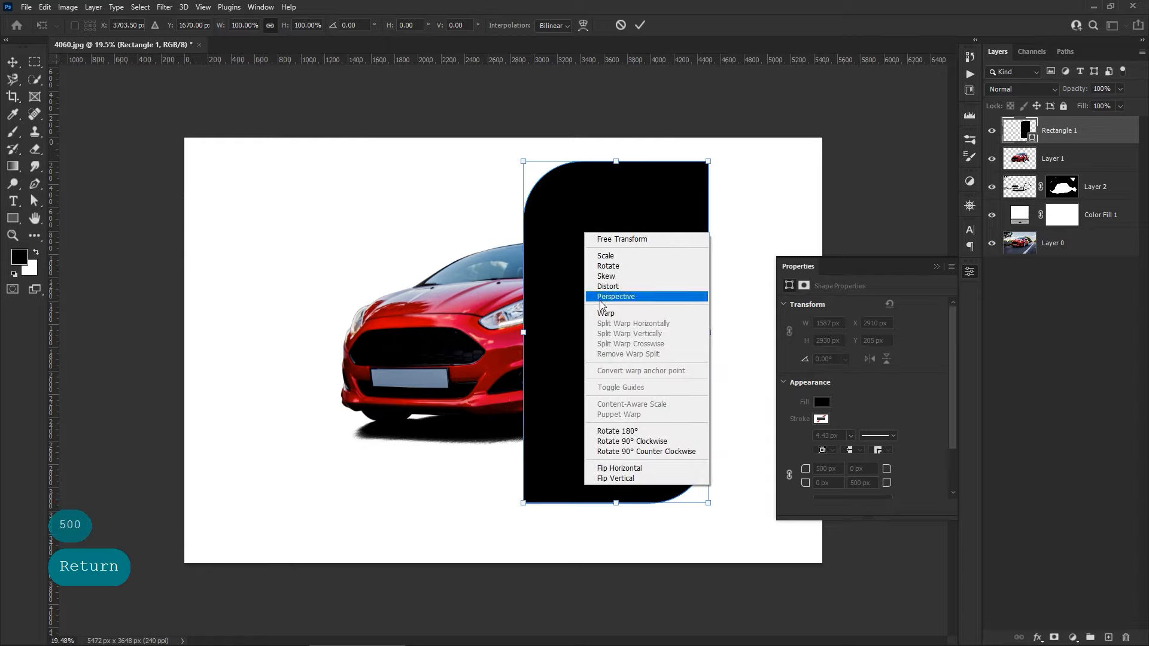
{"action": "left_click", "coordinate": [603, 275]}
{"action": "left_click_drag", "start_coordinate": [617, 161], "coordinate": [657, 191]}
{"action": "key", "text": "shift"}
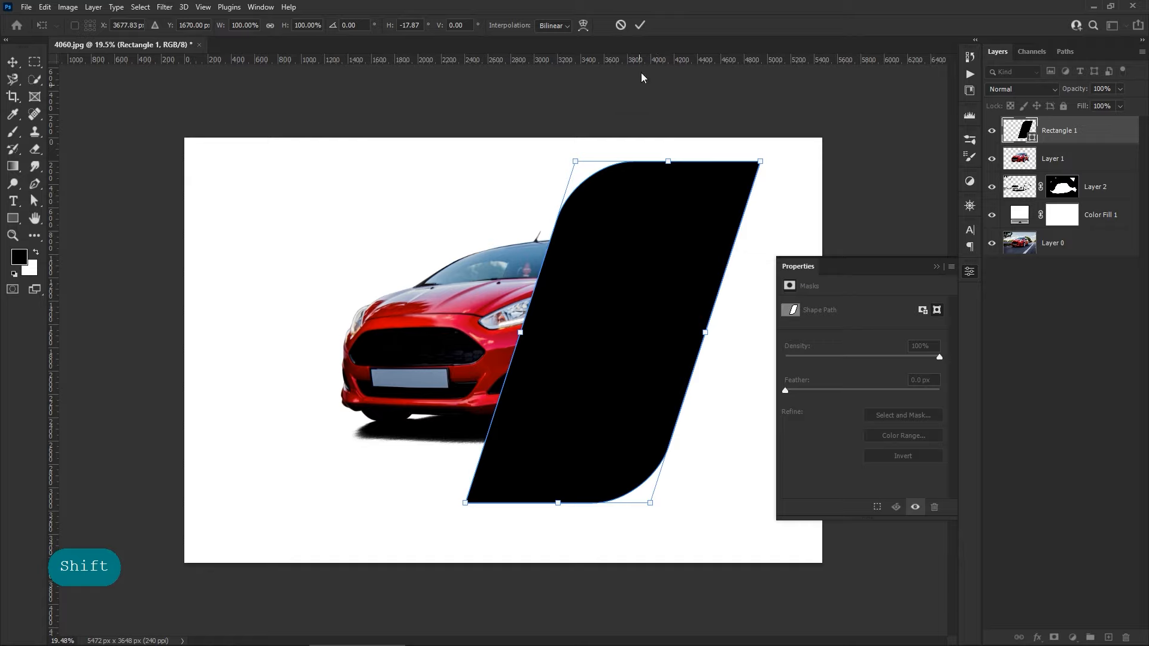
{"action": "left_click", "coordinate": [639, 27]}
{"action": "left_click", "coordinate": [937, 265]}
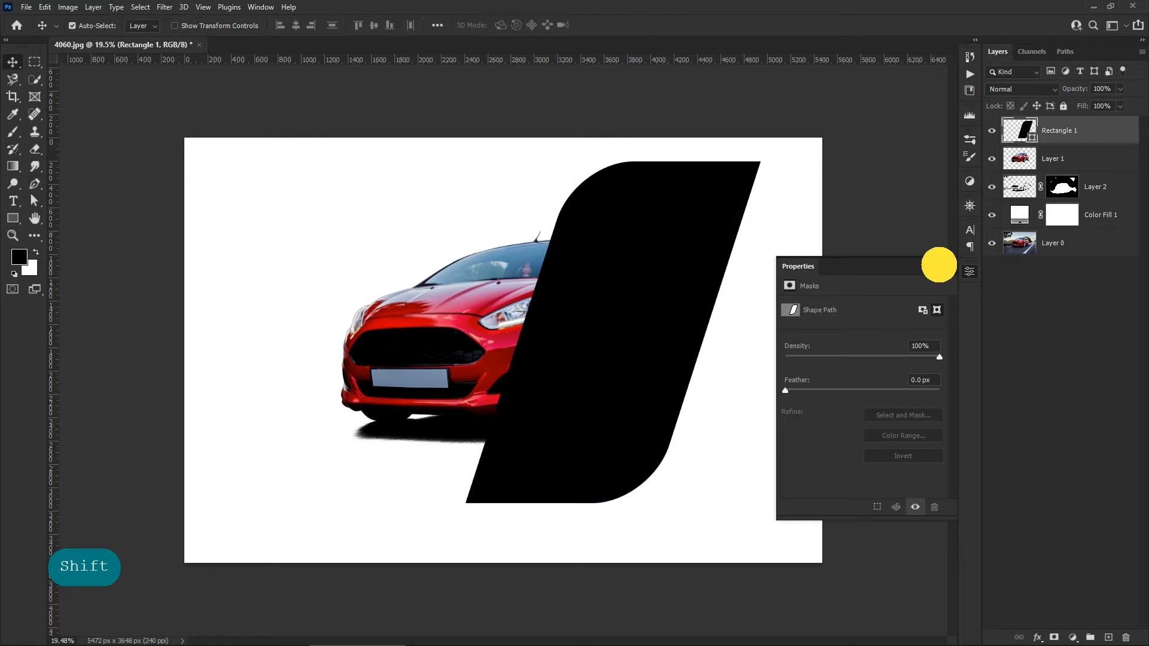
Place Rectangle 1 between Layer 2 and Color Fill 1, and clip Layer 0 to it from directly above.
{"action": "left_click_drag", "start_coordinate": [1070, 139], "coordinate": [1074, 197]}
{"action": "left_click_drag", "start_coordinate": [1093, 239], "coordinate": [1088, 186]}
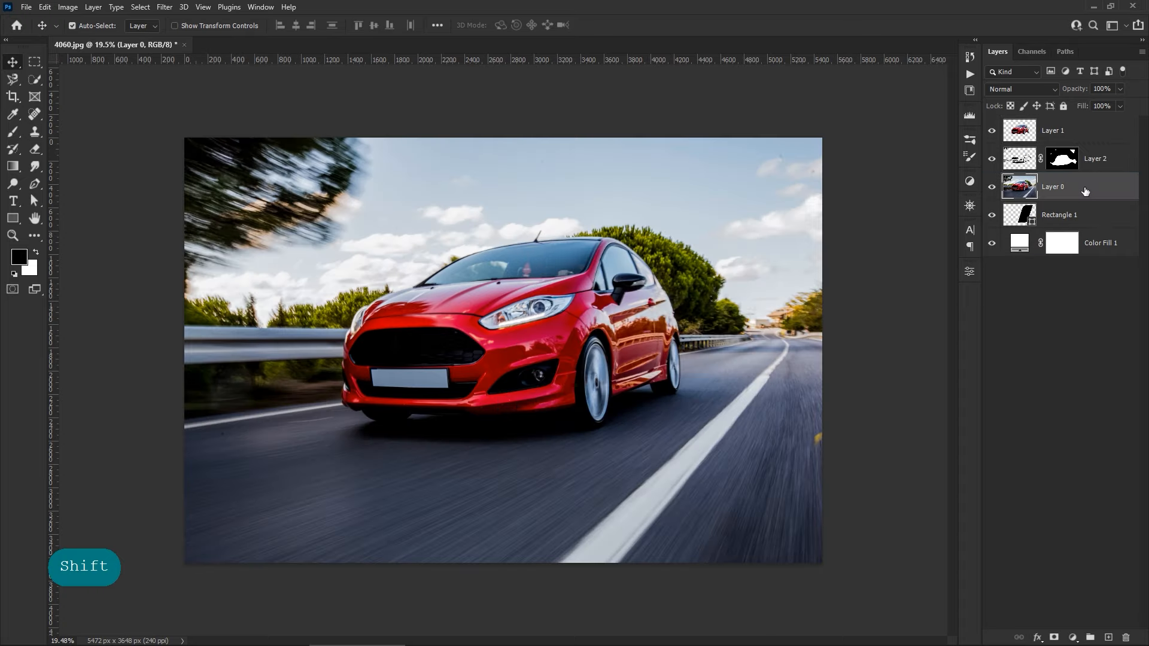
{"action": "left_click", "coordinate": [94, 7]}
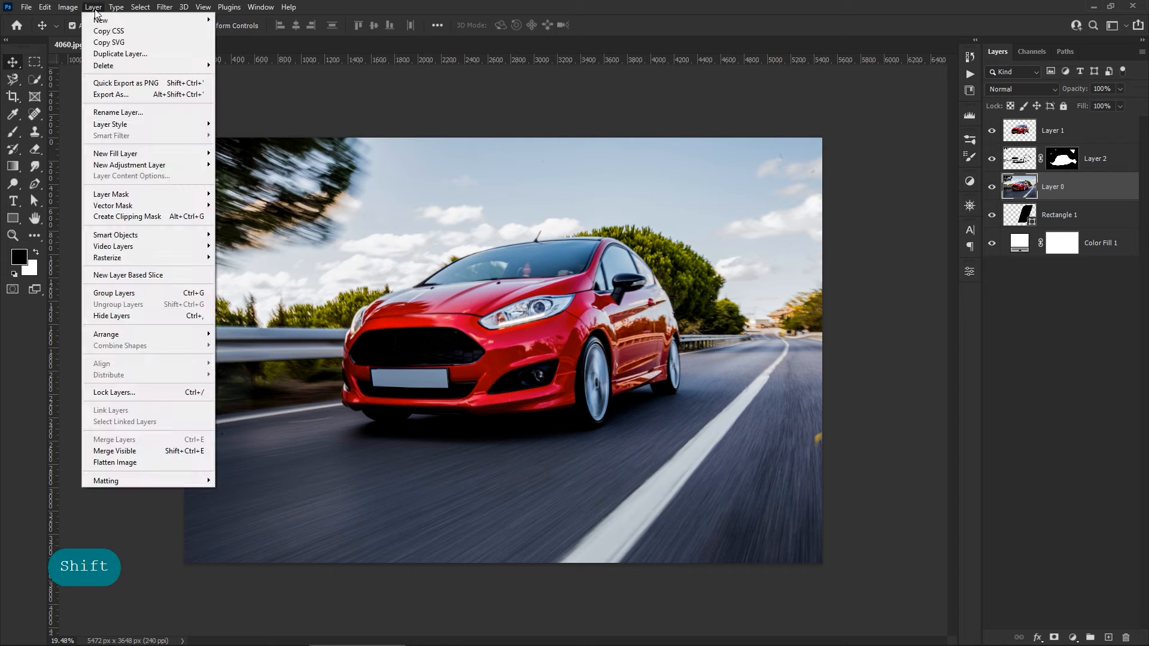
{"action": "left_click", "coordinate": [166, 216]}
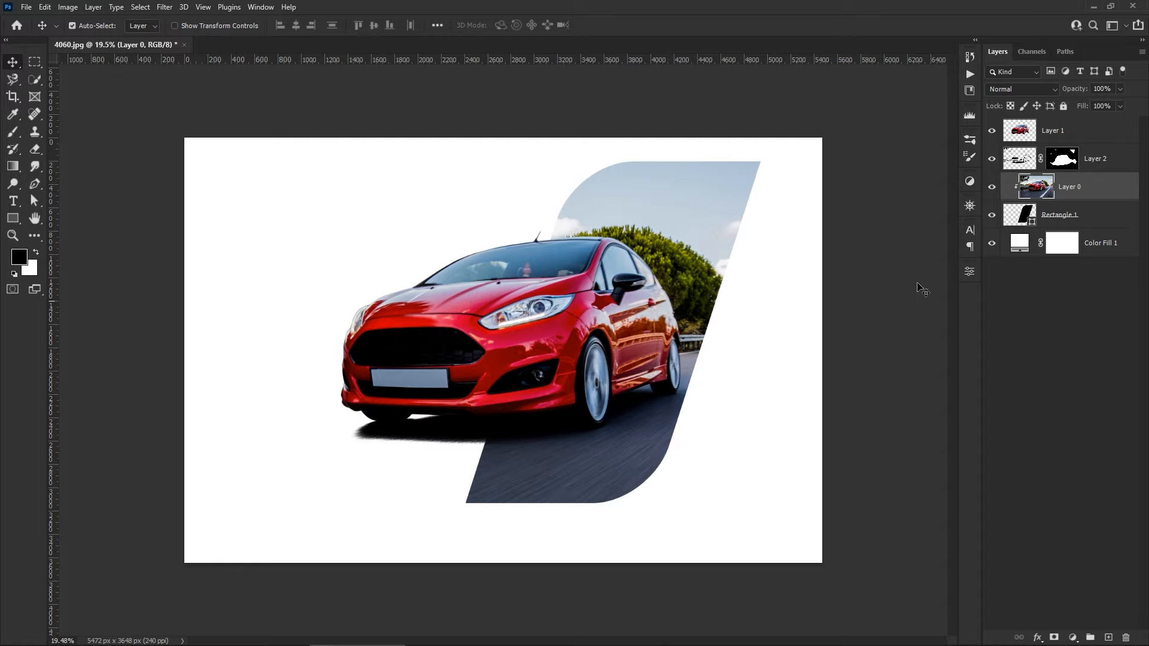
Select Rectangle 1 through Layer 1 and move the car and framed scene together left and slightly down on the canvas.
{"action": "left_click", "coordinate": [1090, 215]}
{"action": "left_click", "coordinate": [1085, 130], "text": "shift"}
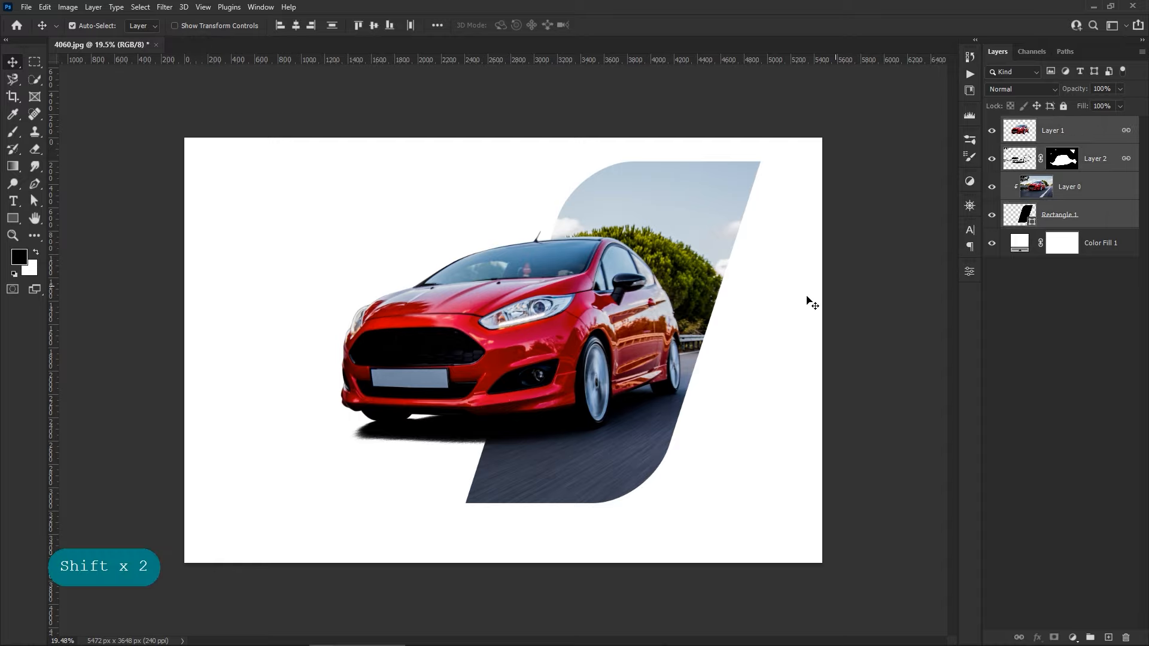
{"action": "left_click_drag", "start_coordinate": [684, 321], "coordinate": [646, 332]}
{"action": "left_click", "coordinate": [844, 357]}
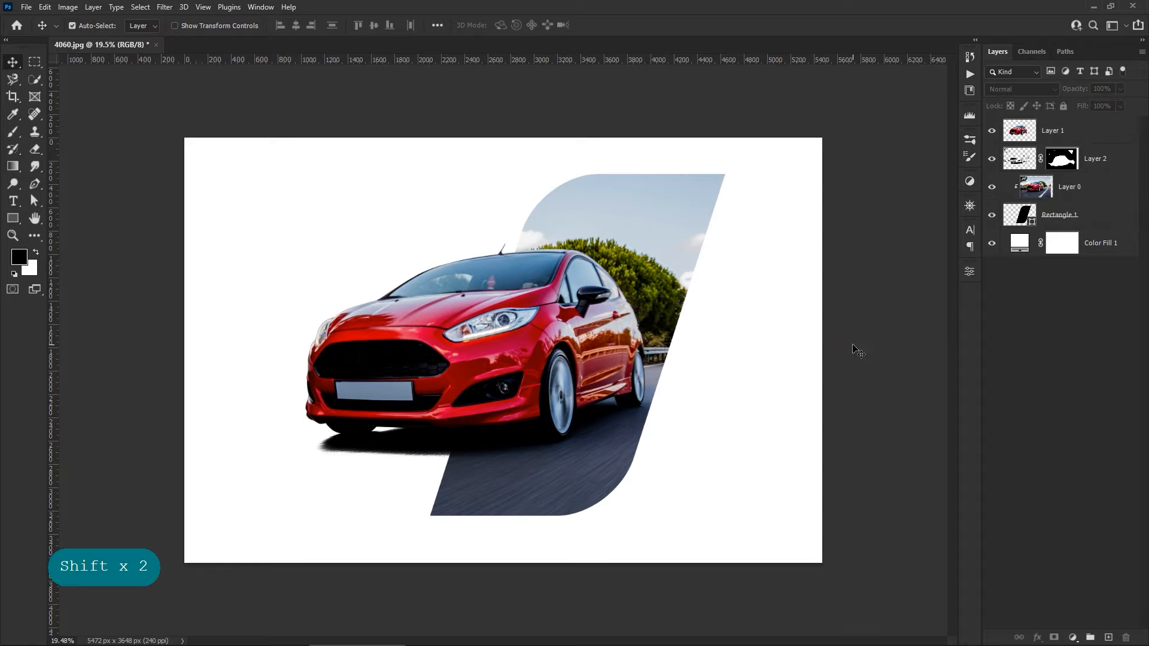